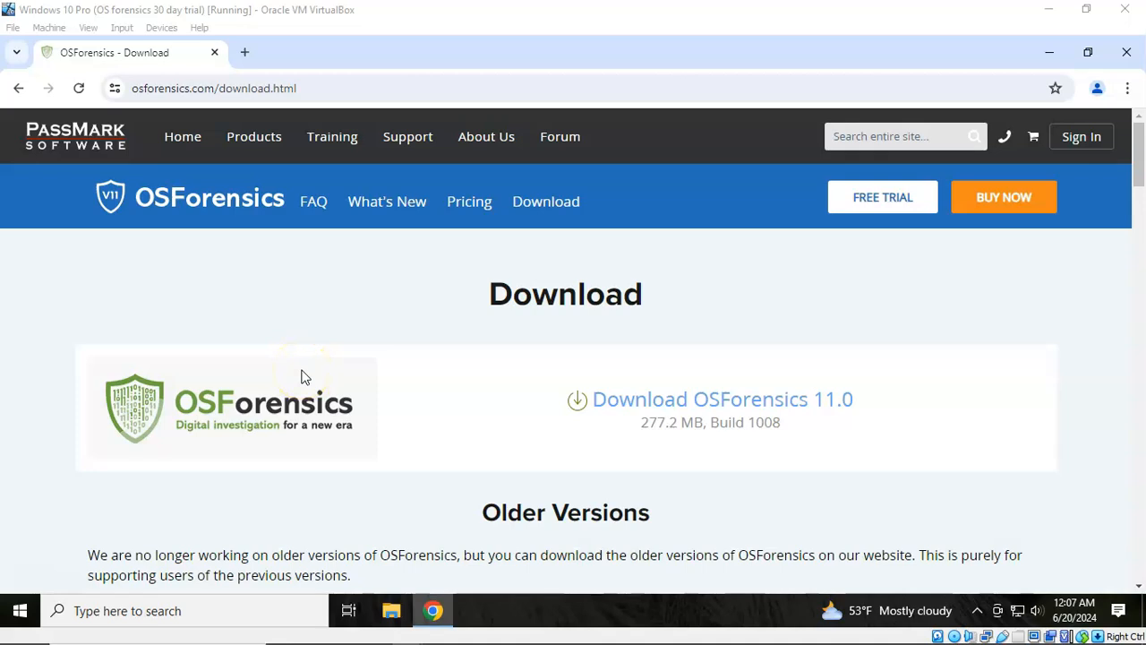
Step: Show the VirtualBox Machine menu with Take Snapshot… available
click(49, 28)
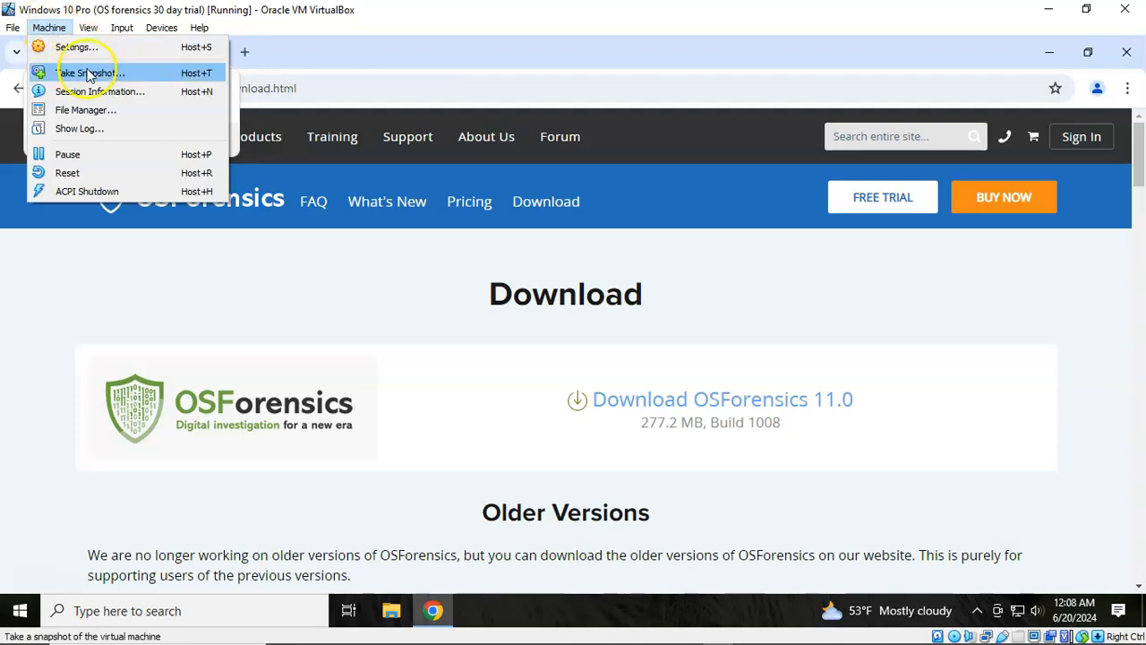
Step: Take a VirtualBox snapshot of the VM named 'os forensics install'
click(88, 77)
click(557, 237)
key(ctrl+a)
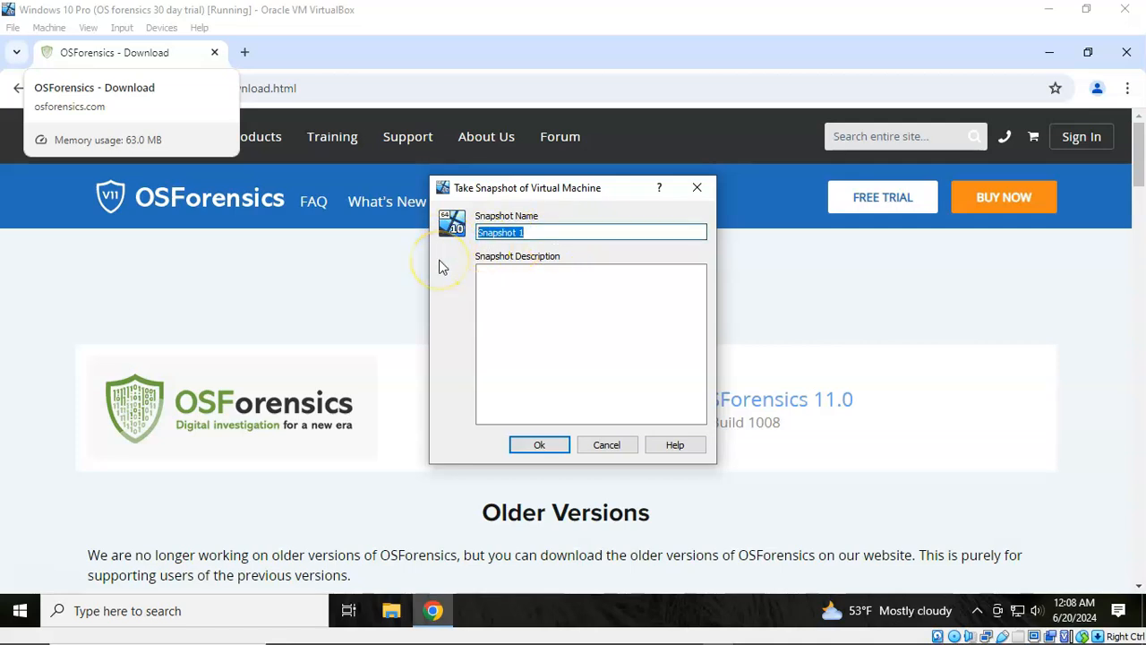
text(os forensics install)
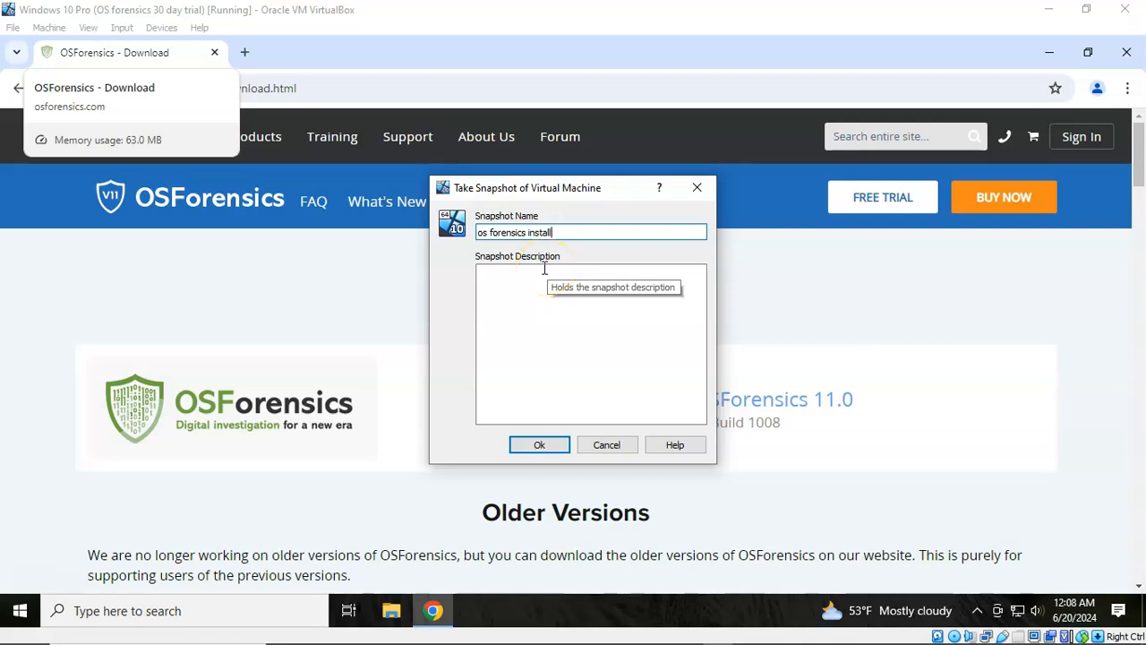
click(546, 445)
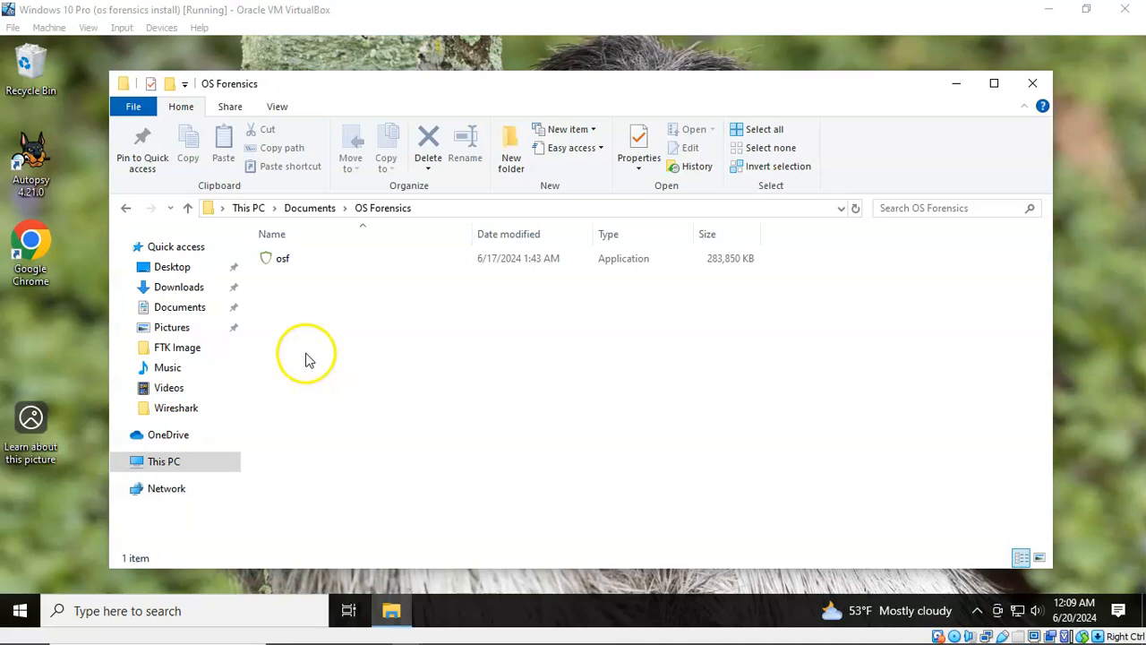
Step: Launch the osf installer in English and accept the license agreement
double_click(282, 260)
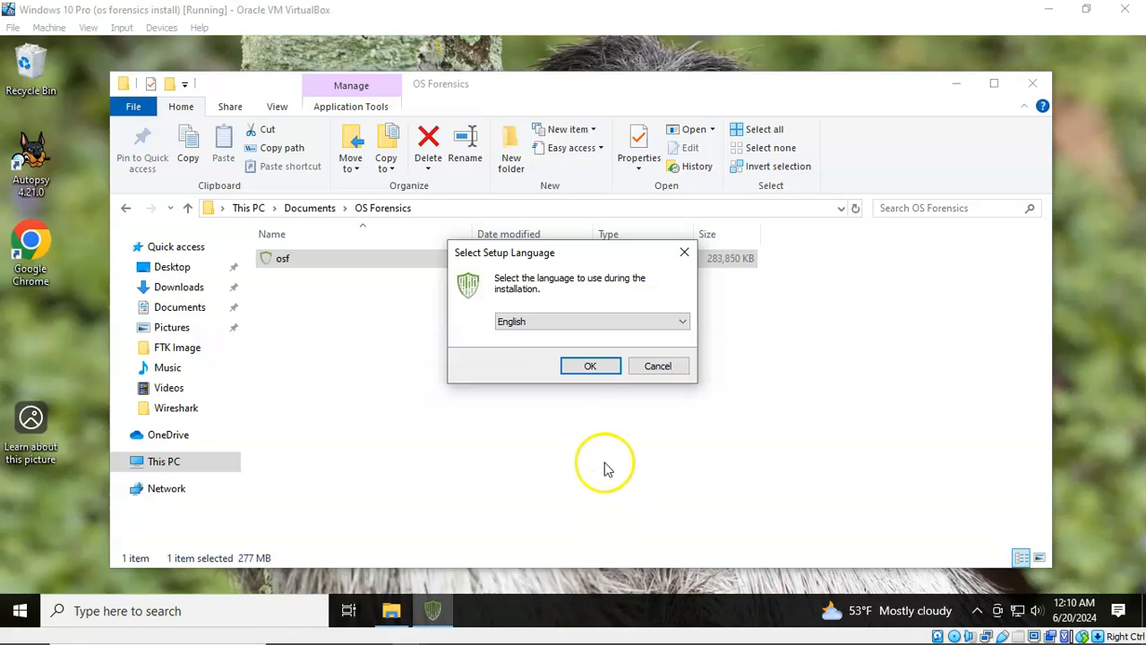
click(591, 374)
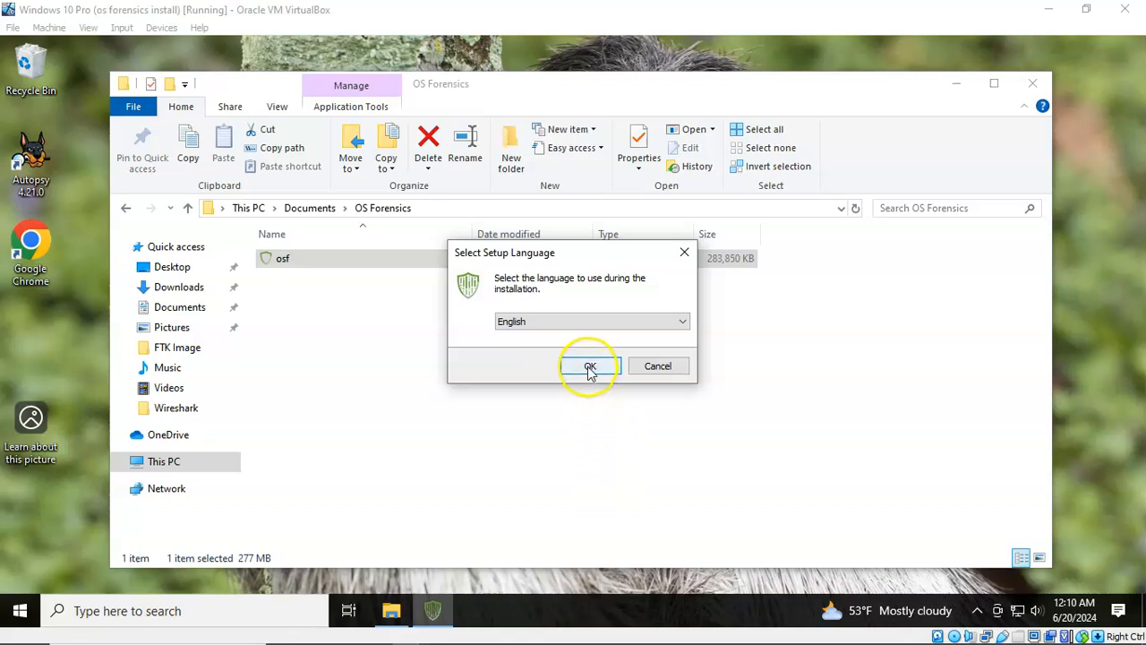
click(591, 372)
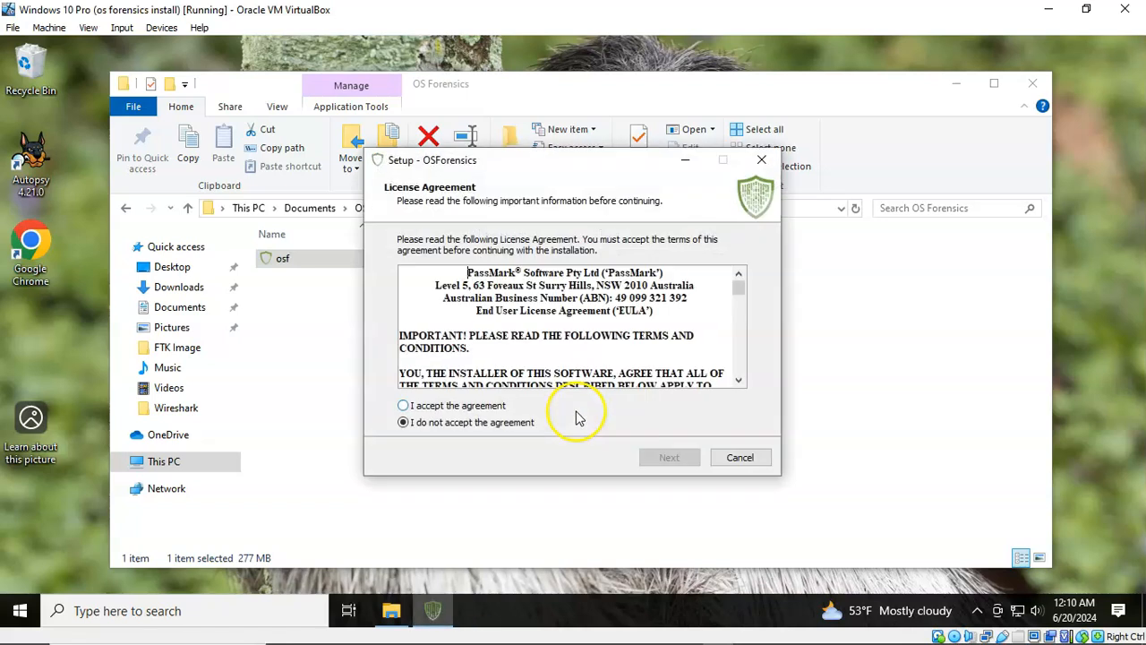
click(403, 405)
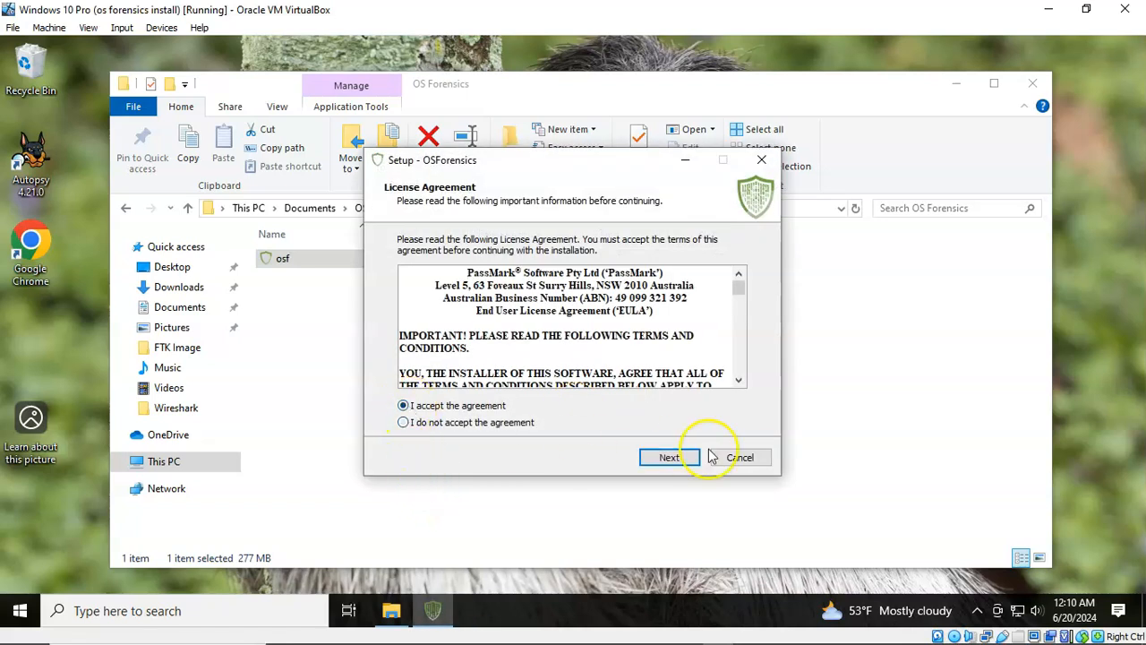
click(667, 458)
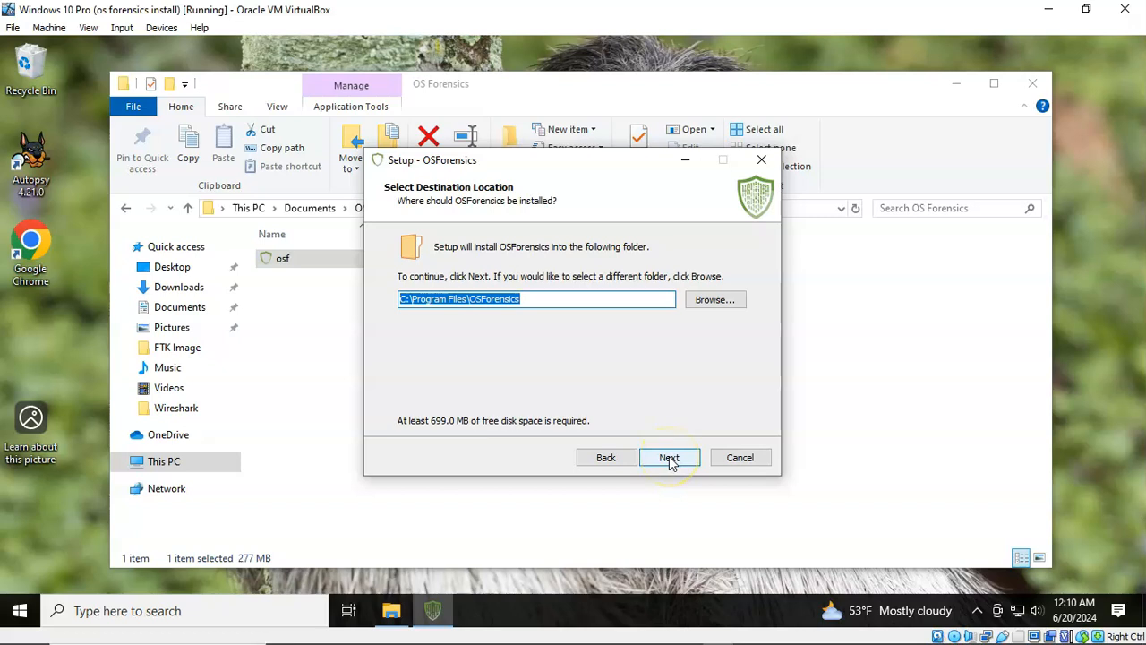
Step: Keep the default C:\Program Files\OSForensics folder, OSForensics Start Menu folder and desktop icon
click(669, 458)
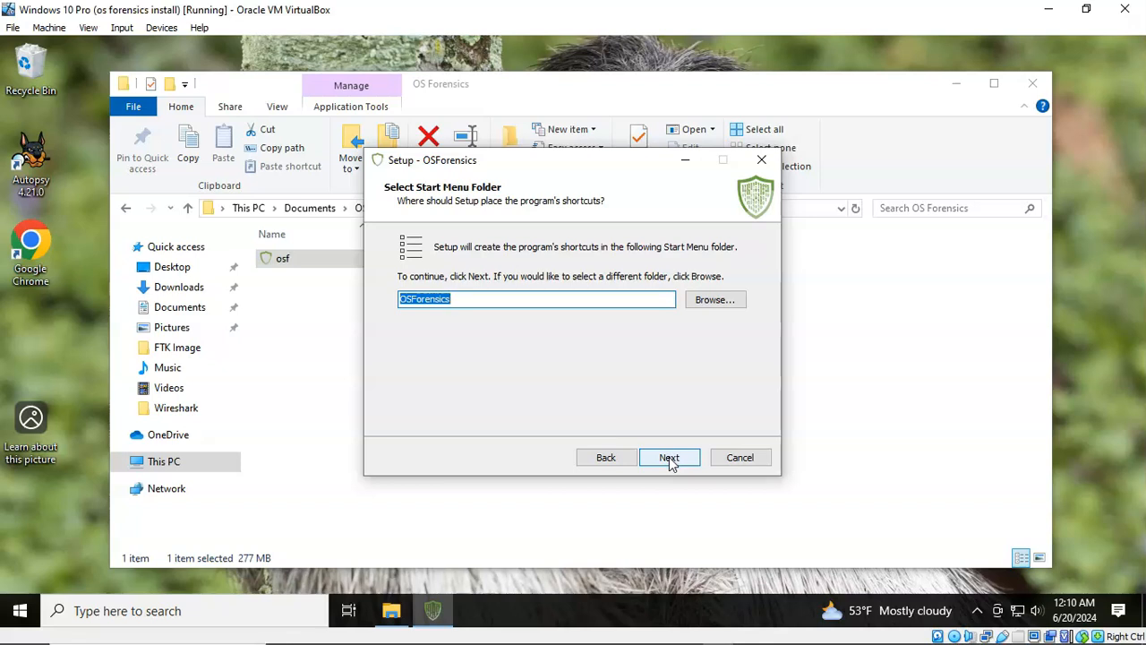
click(670, 460)
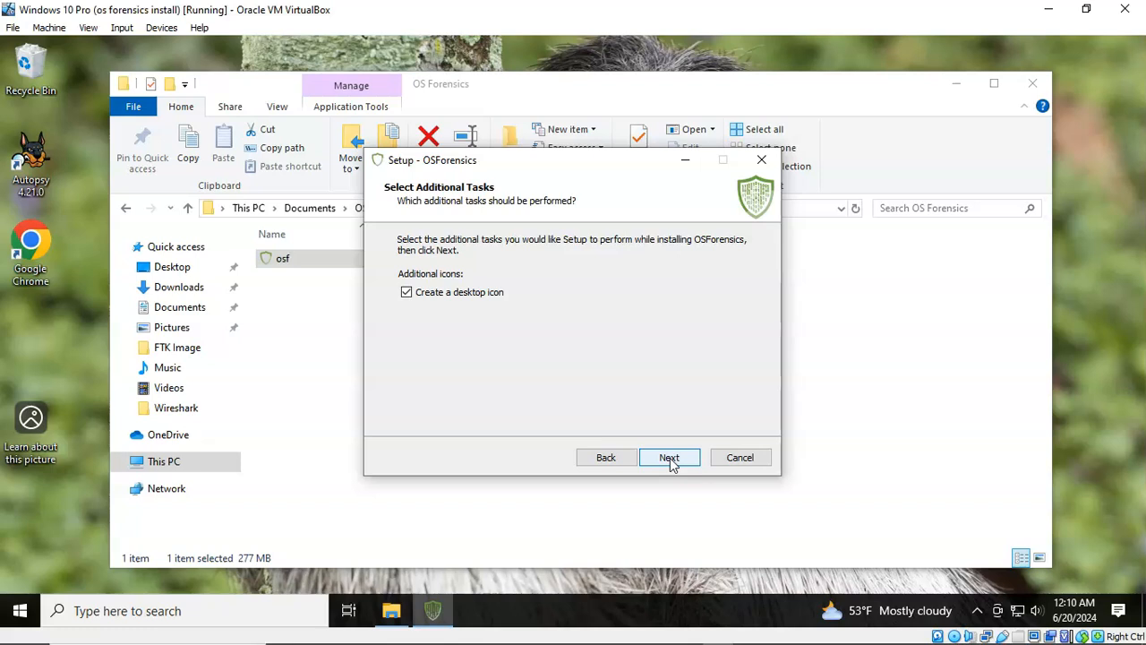
click(672, 461)
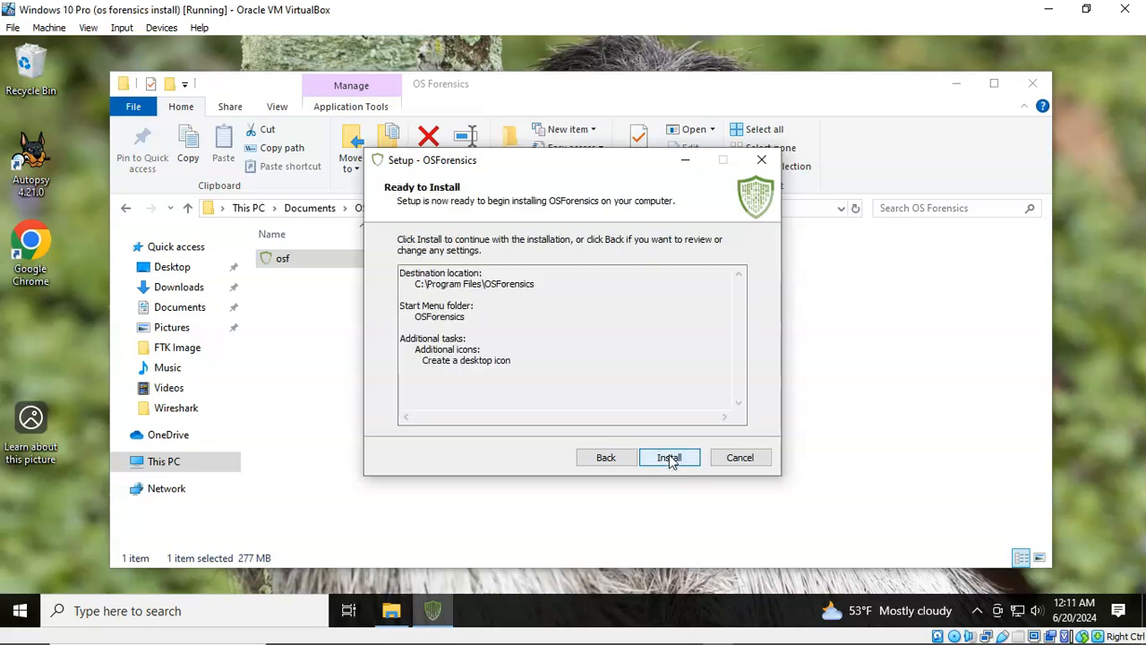
Step: Install OSForensics and finish setup with Launch OSForensics checked
click(670, 459)
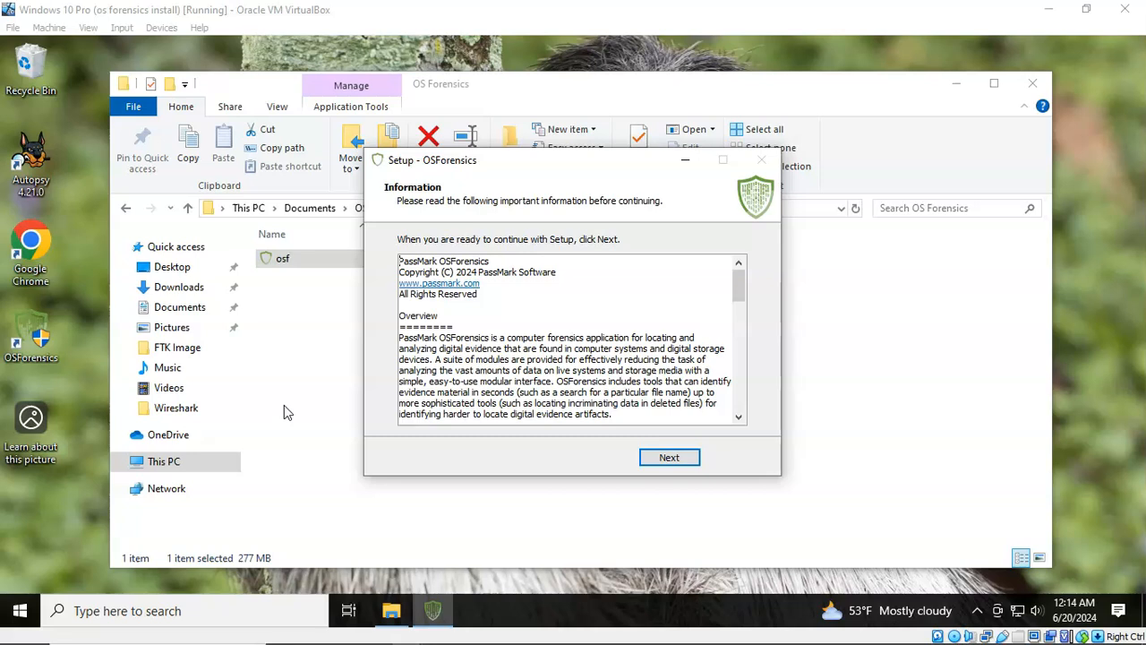
click(667, 458)
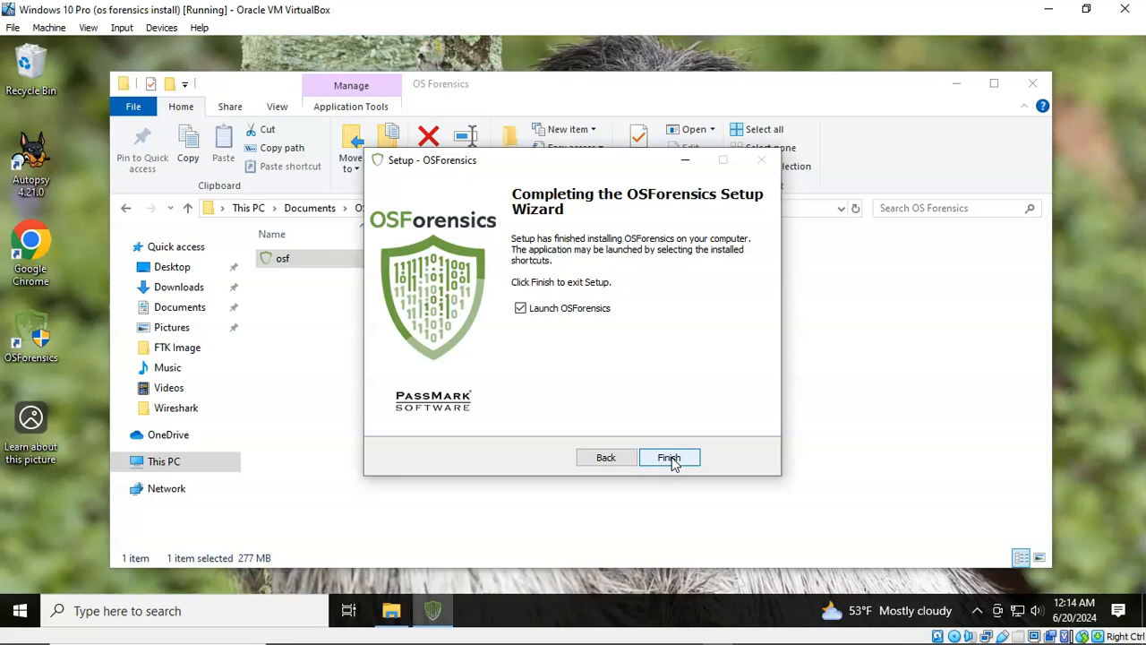
click(671, 459)
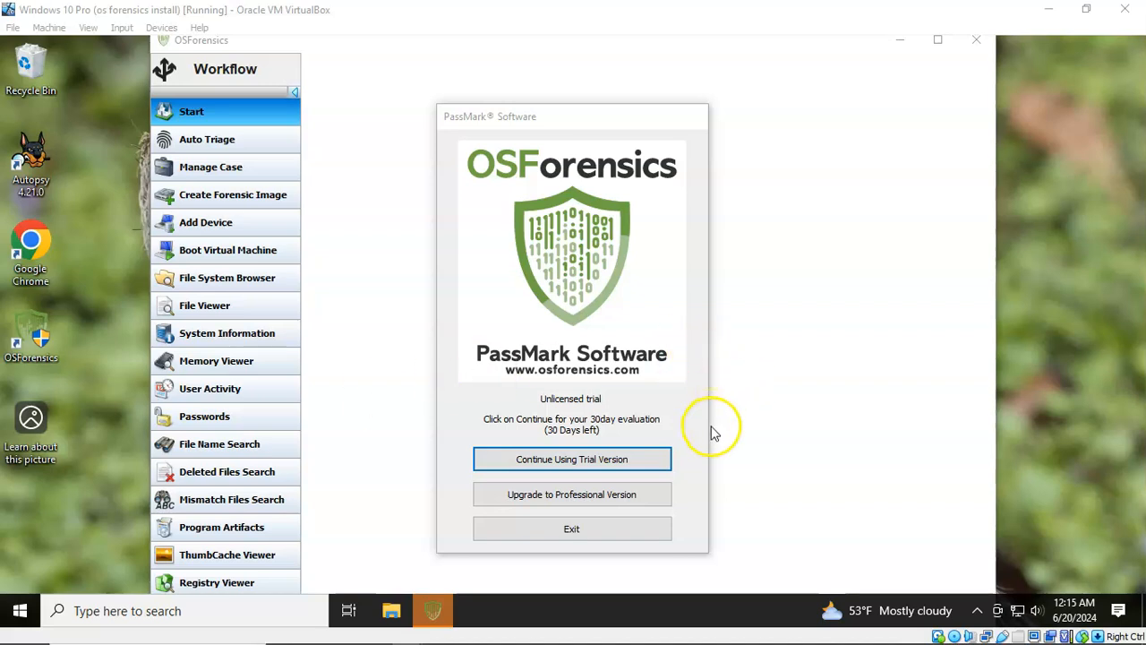
Step: Continue with the 30-day trial version and browse the OSForensics Start page
click(568, 458)
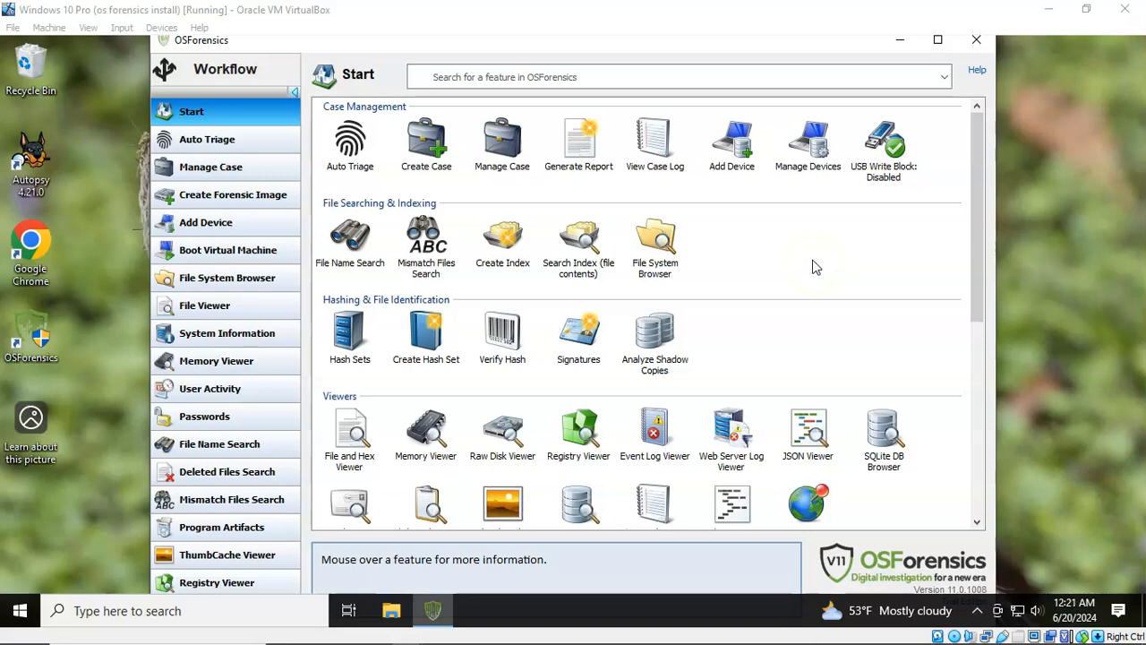
click(667, 186)
click(827, 249)
click(827, 262)
right_click(716, 244)
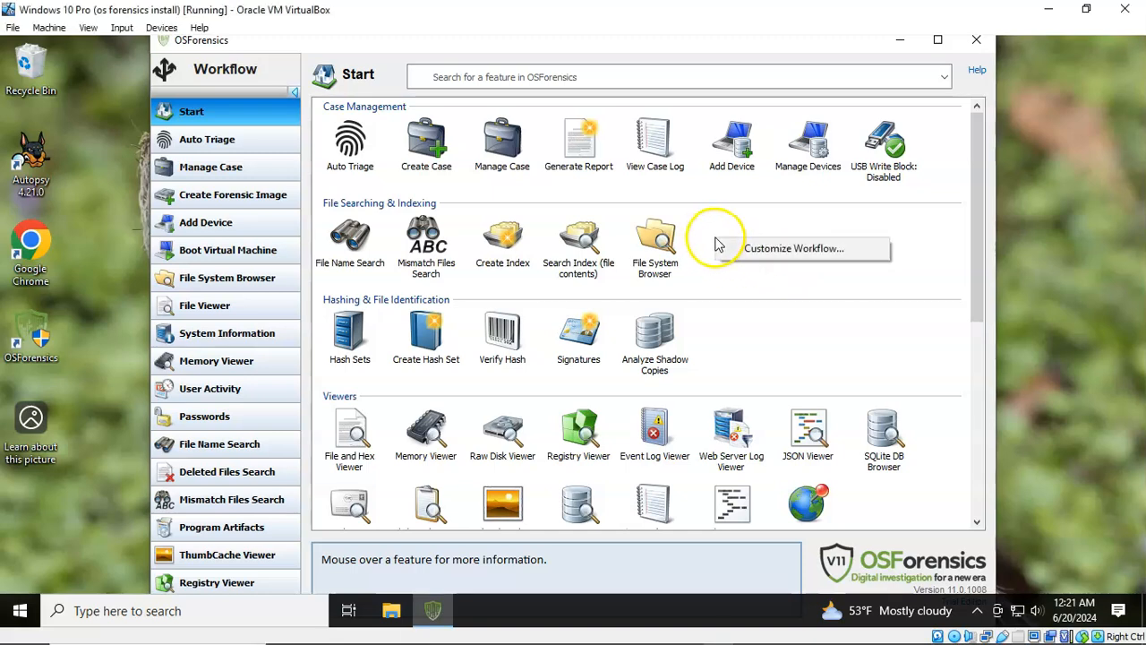
click(767, 251)
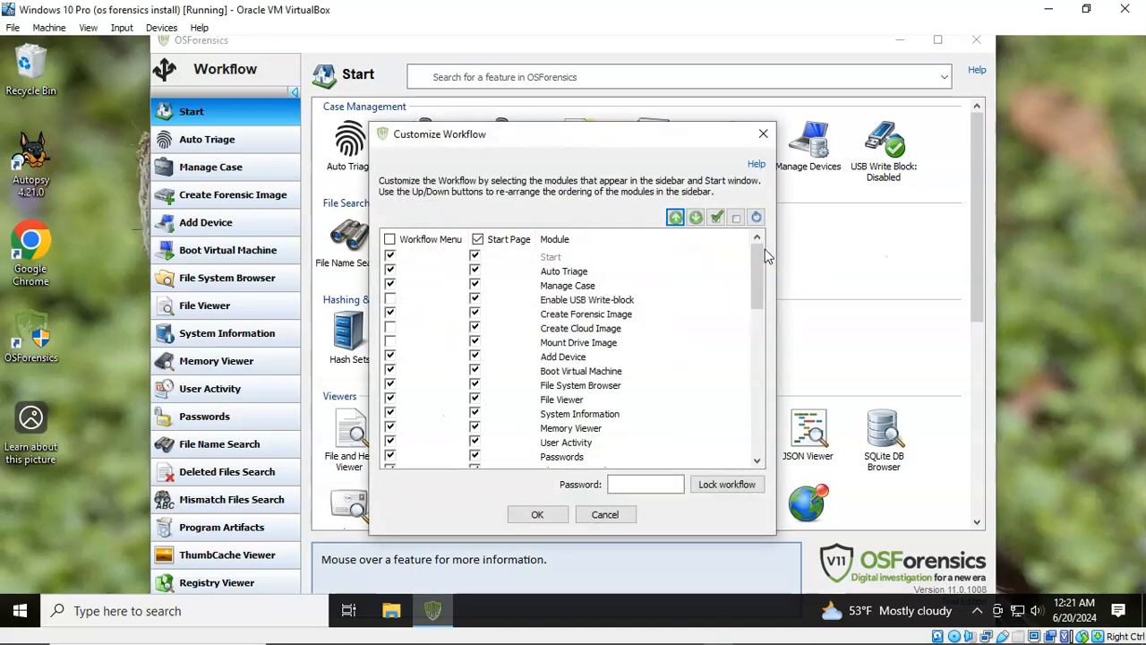
click(698, 326)
click(681, 339)
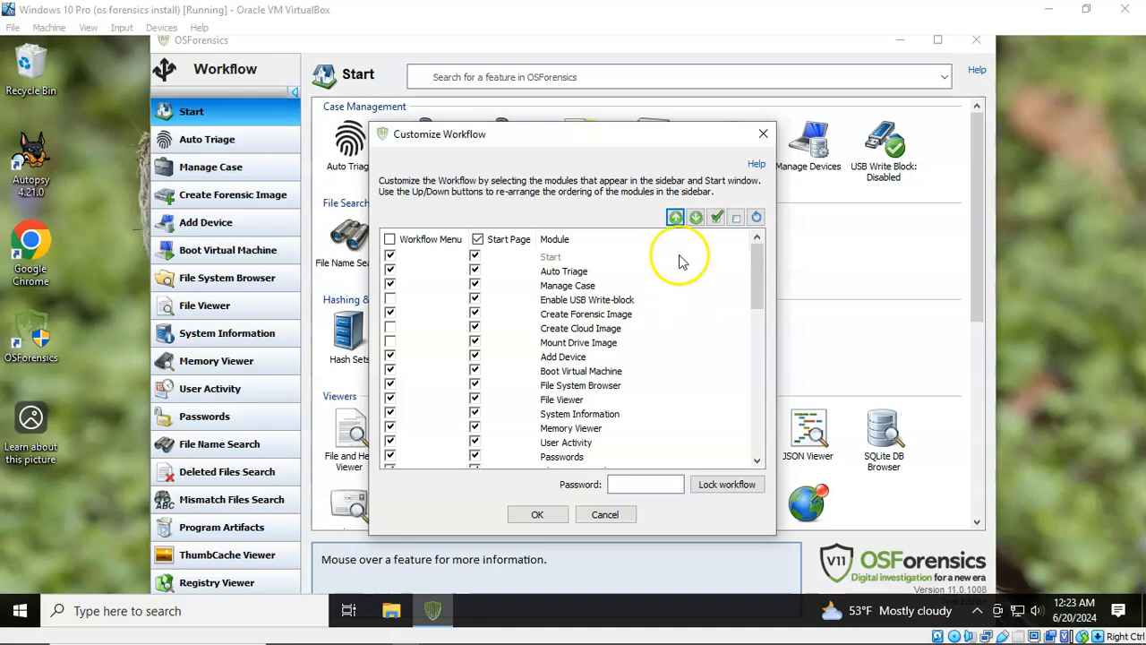
click(699, 219)
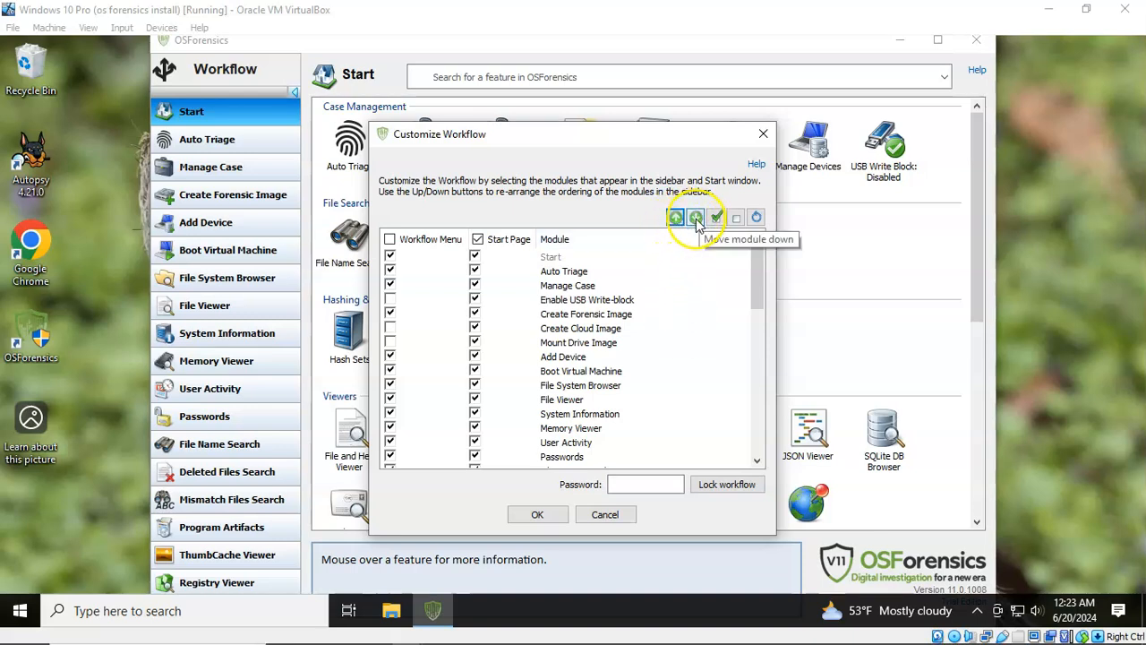
click(586, 271)
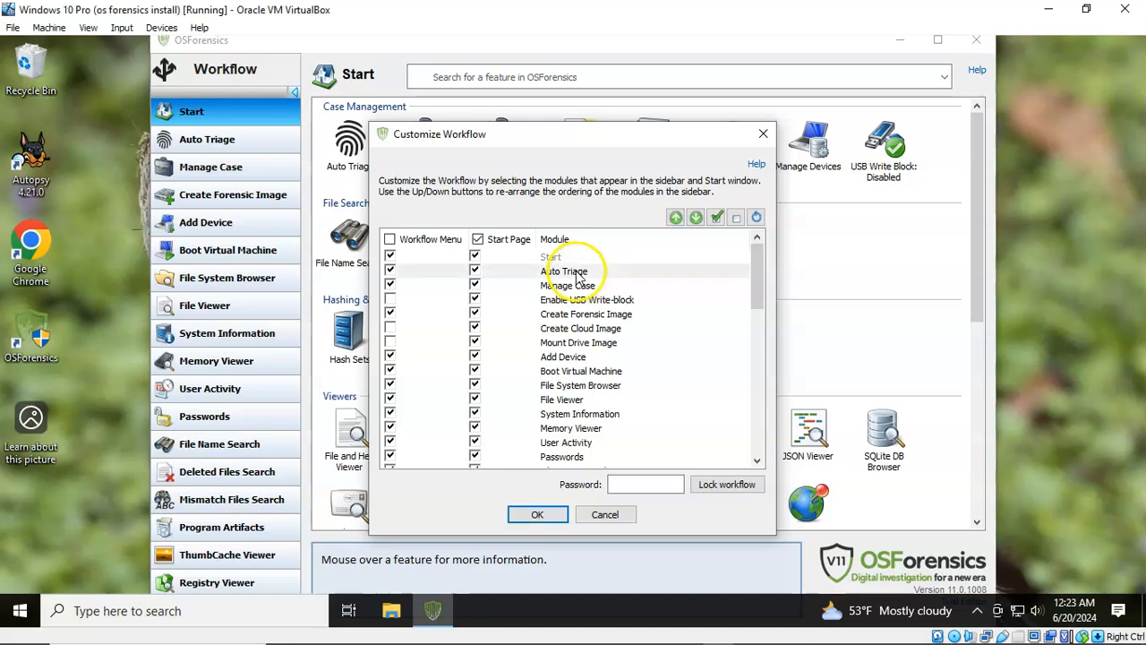
click(697, 220)
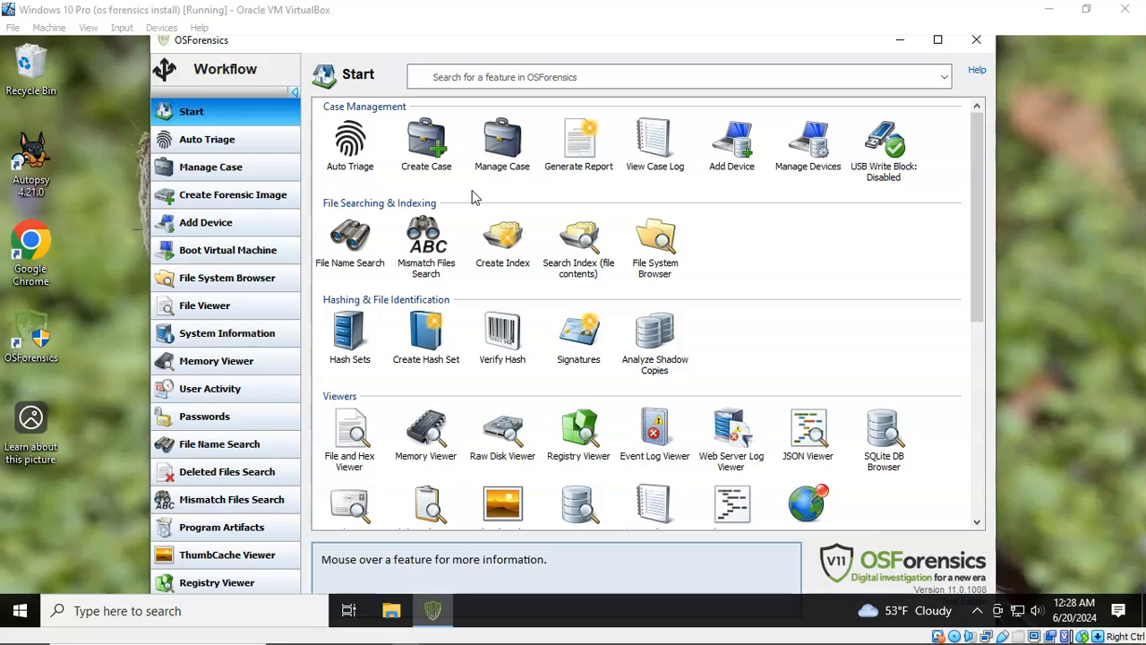
Step: Go to Manage Case from the Start page and begin a New Case
click(504, 154)
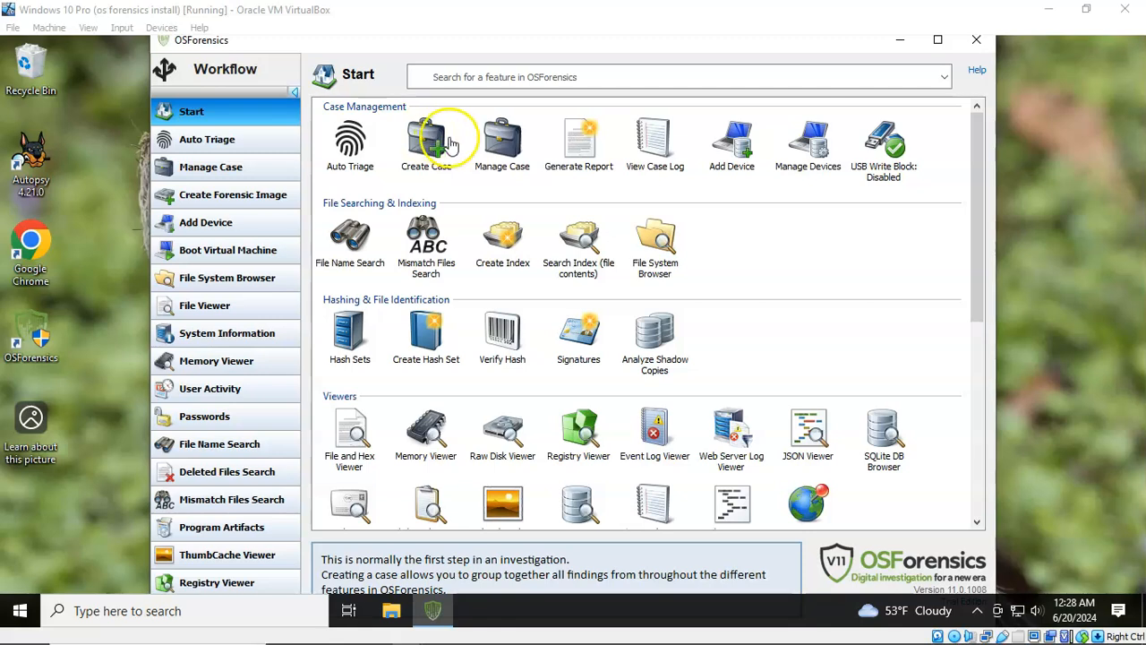
click(504, 146)
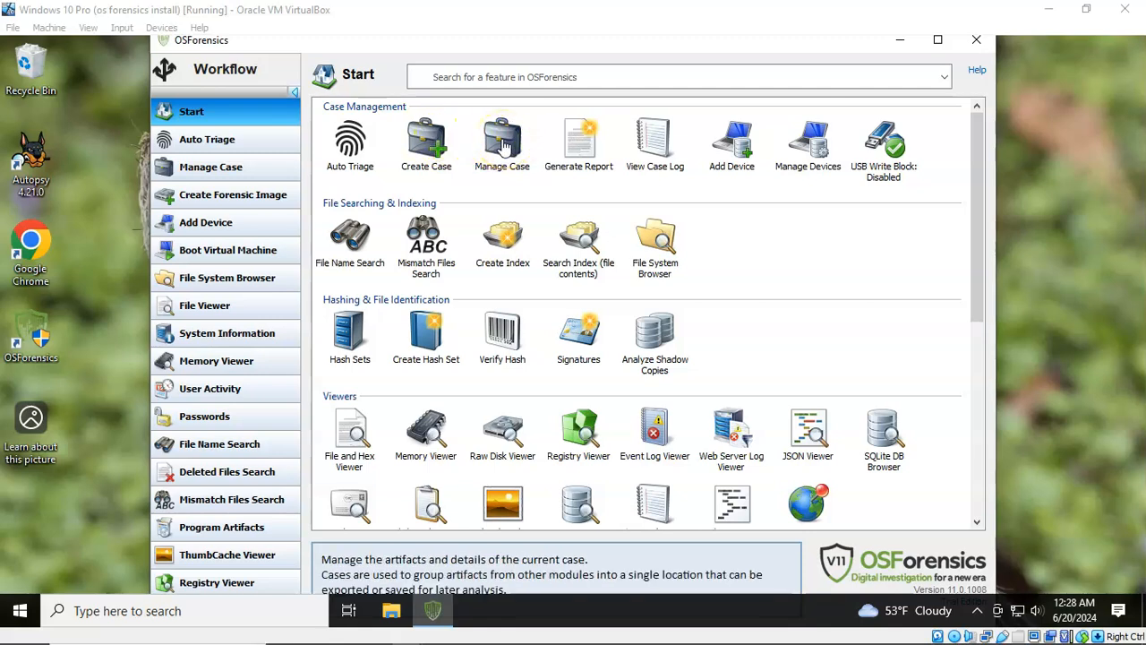
click(506, 146)
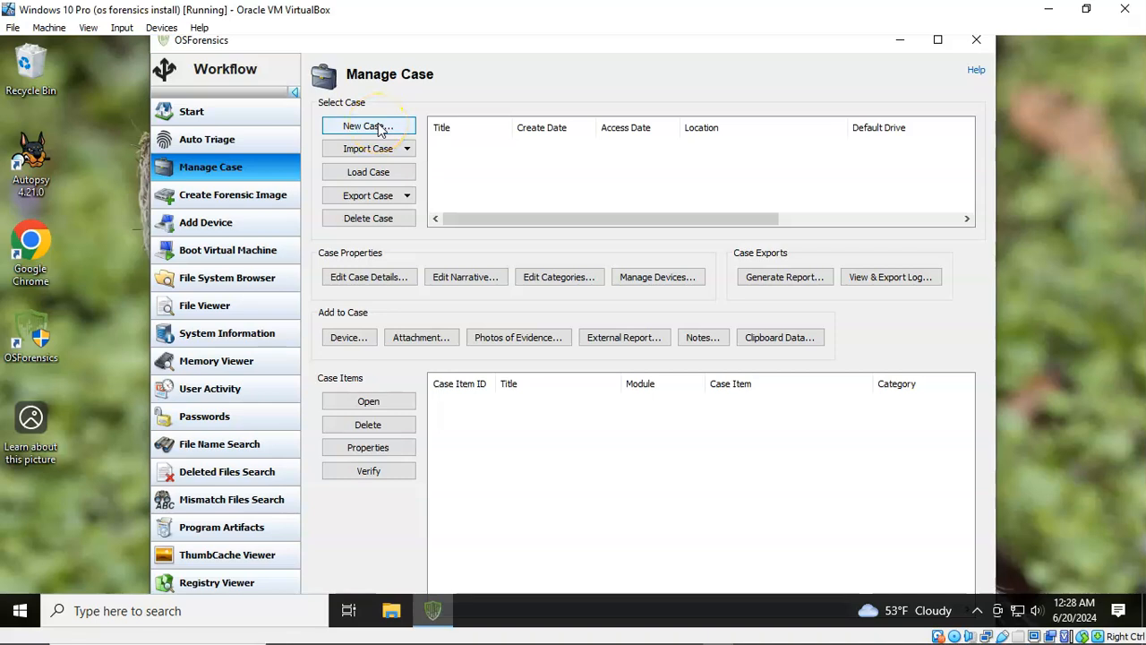
click(188, 112)
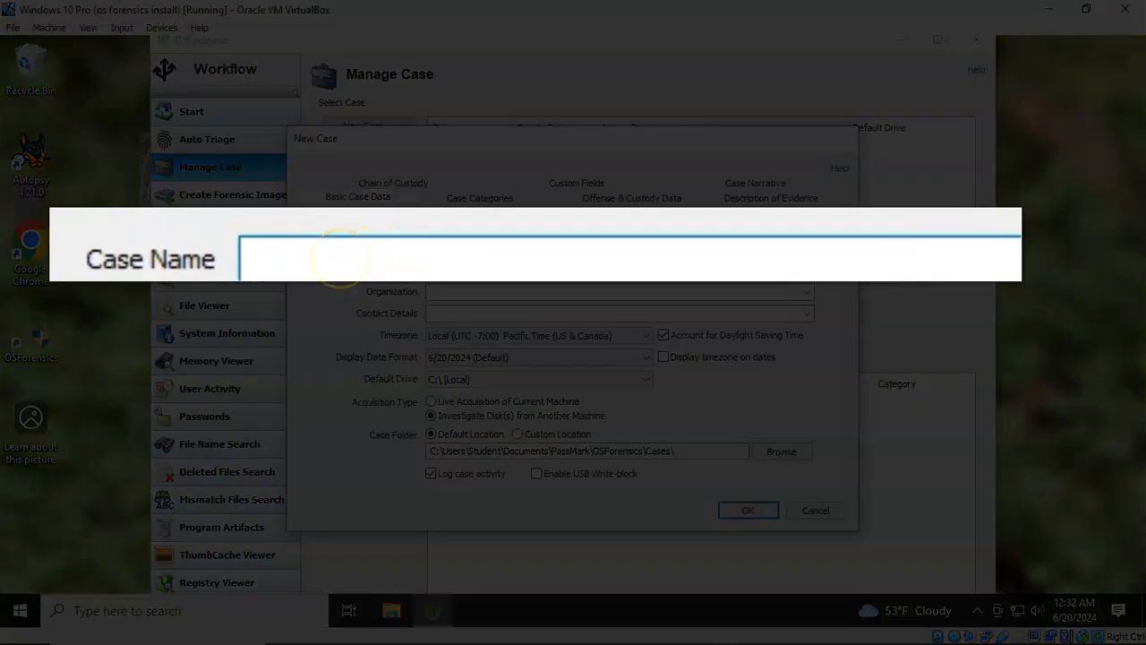
Step: Enter 'Computer used in Bank Fraud' as the case name
text(Computer used in Bank Fraud)
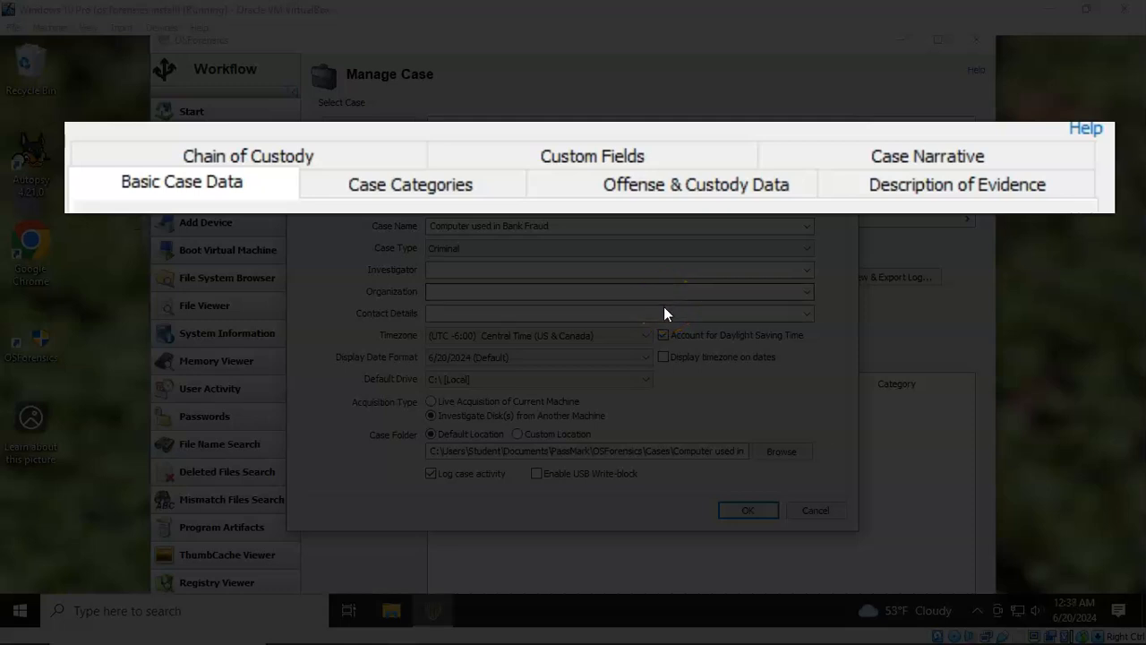
Step: Review the narrative, offense and chain of custody sections, then return to Basic Case Data
click(906, 157)
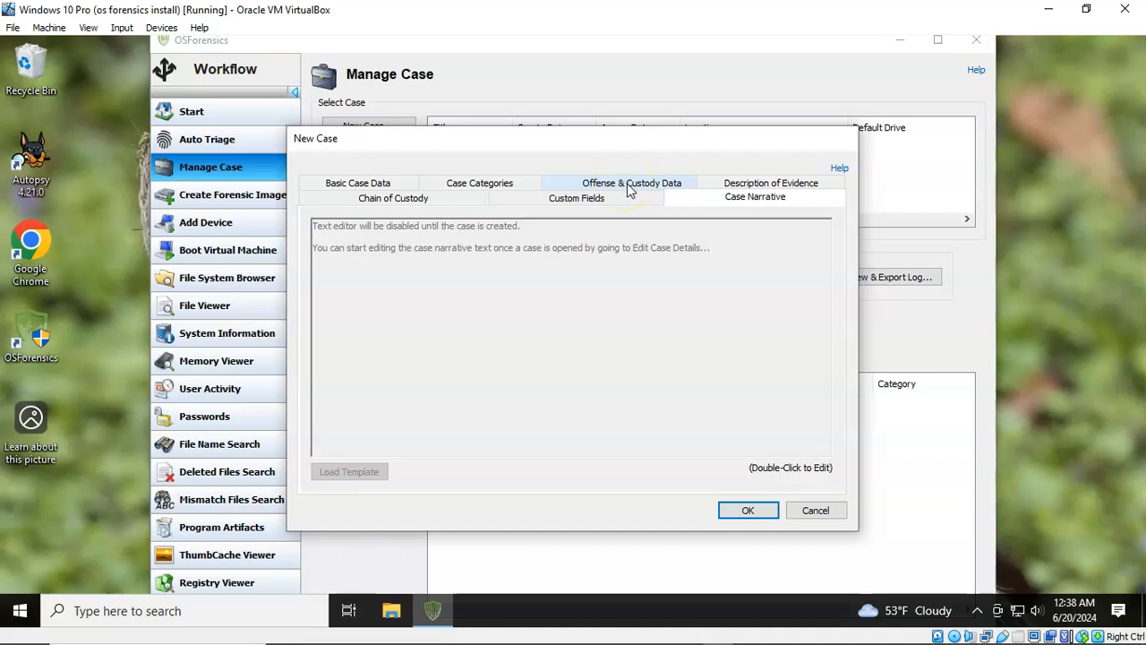
click(629, 185)
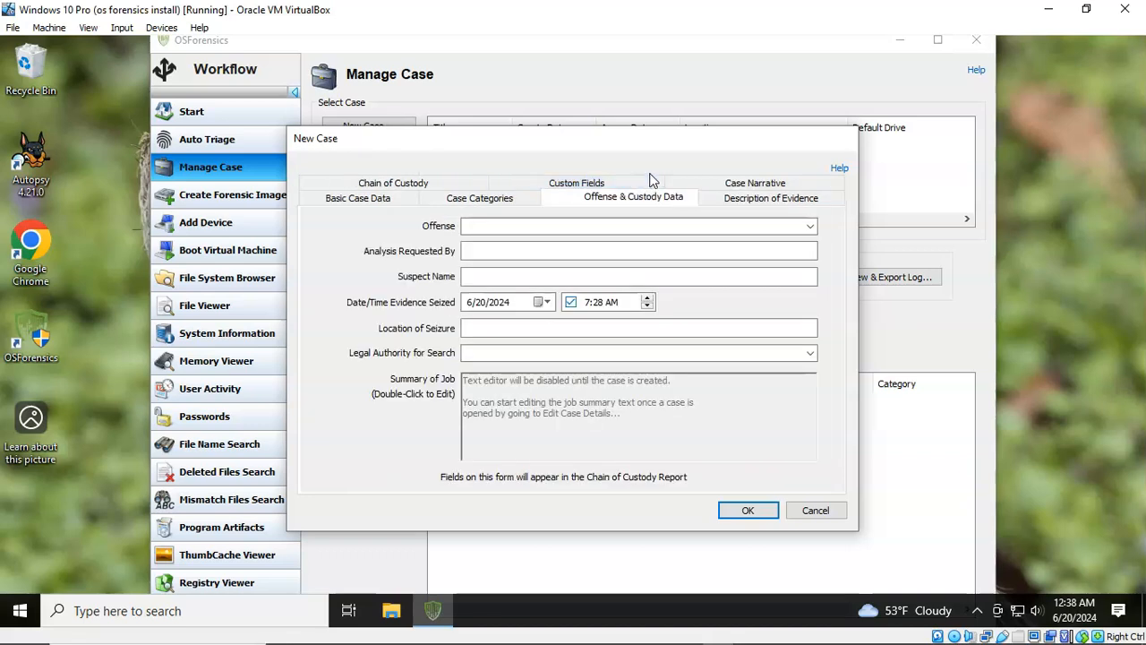
click(395, 183)
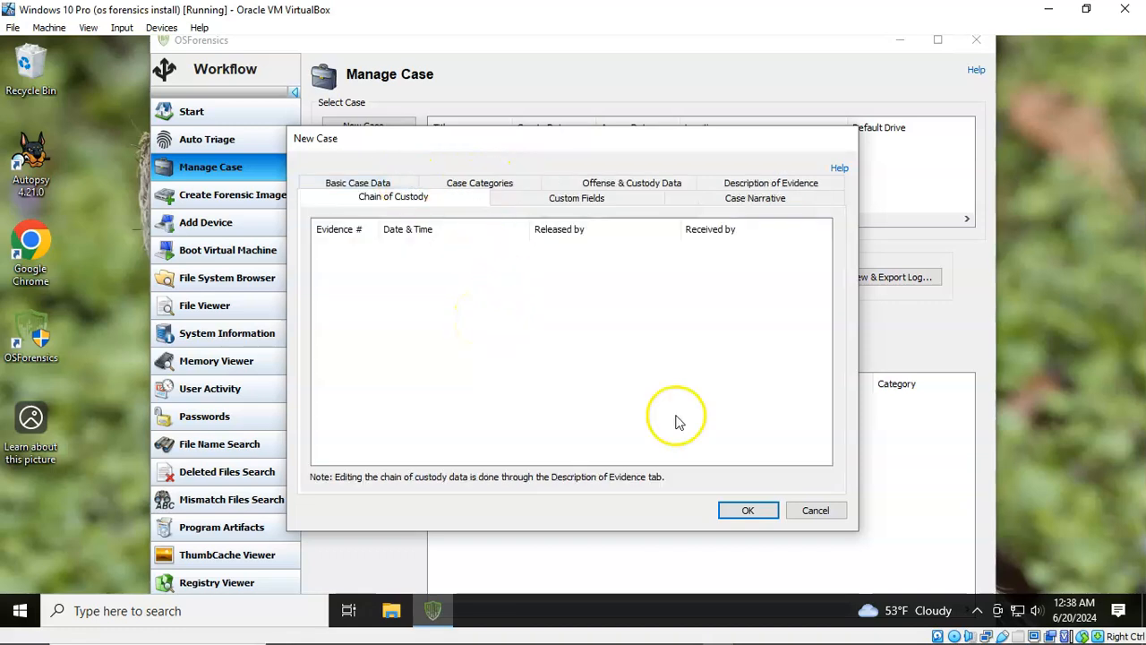
click(358, 184)
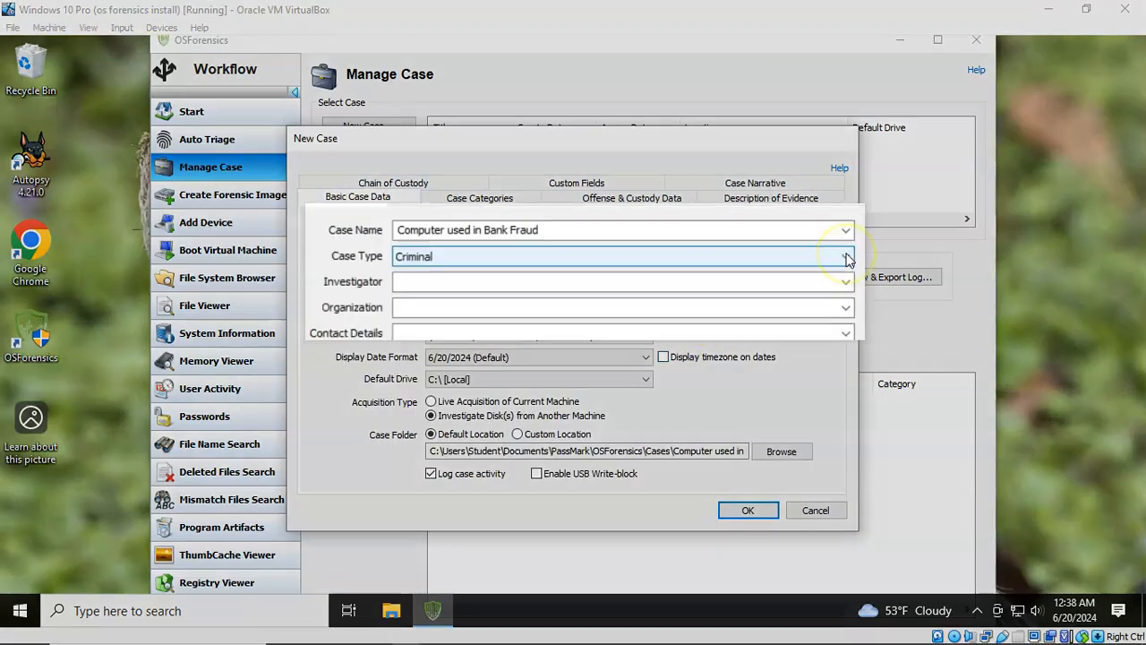
Step: Keep Criminal as the case type and create the case
click(807, 252)
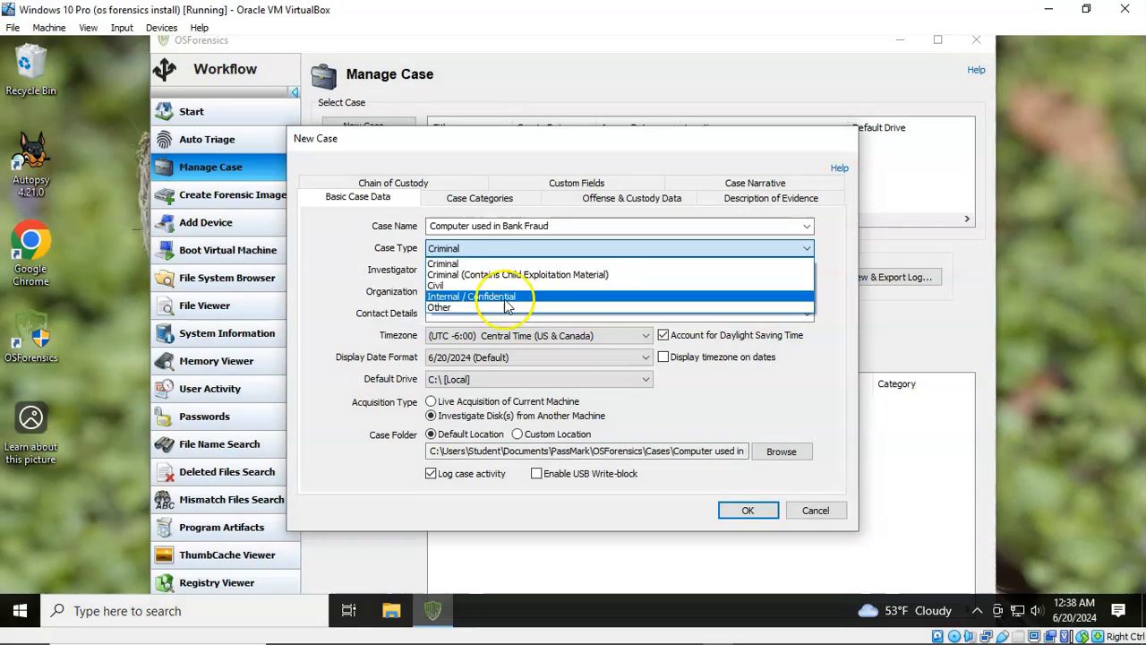
click(323, 267)
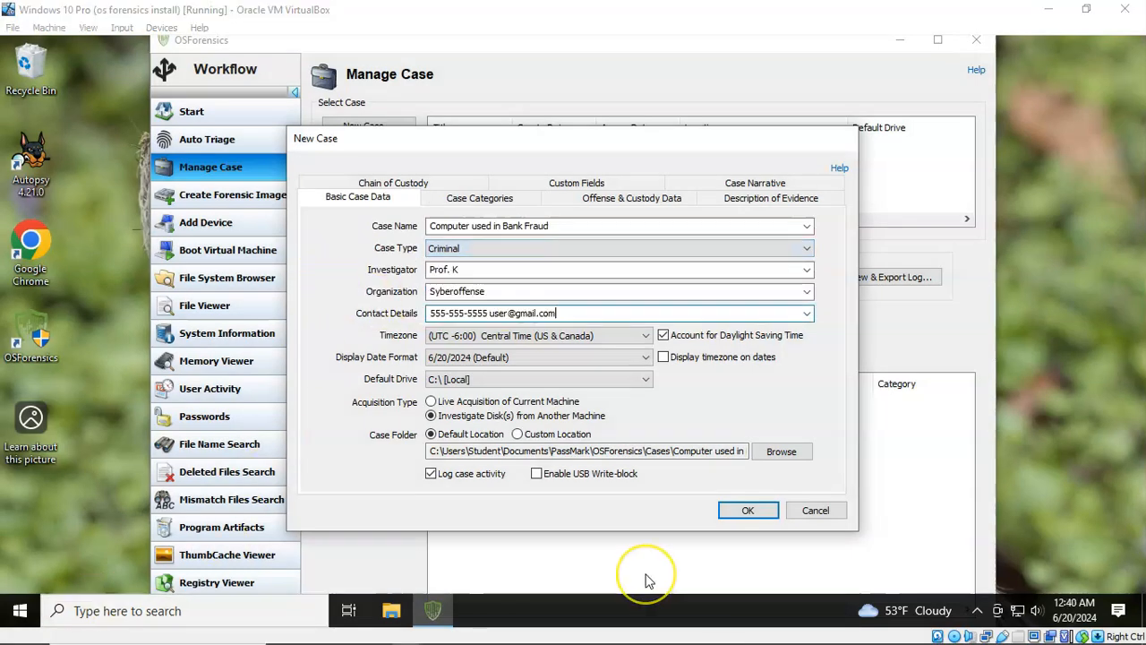
click(740, 514)
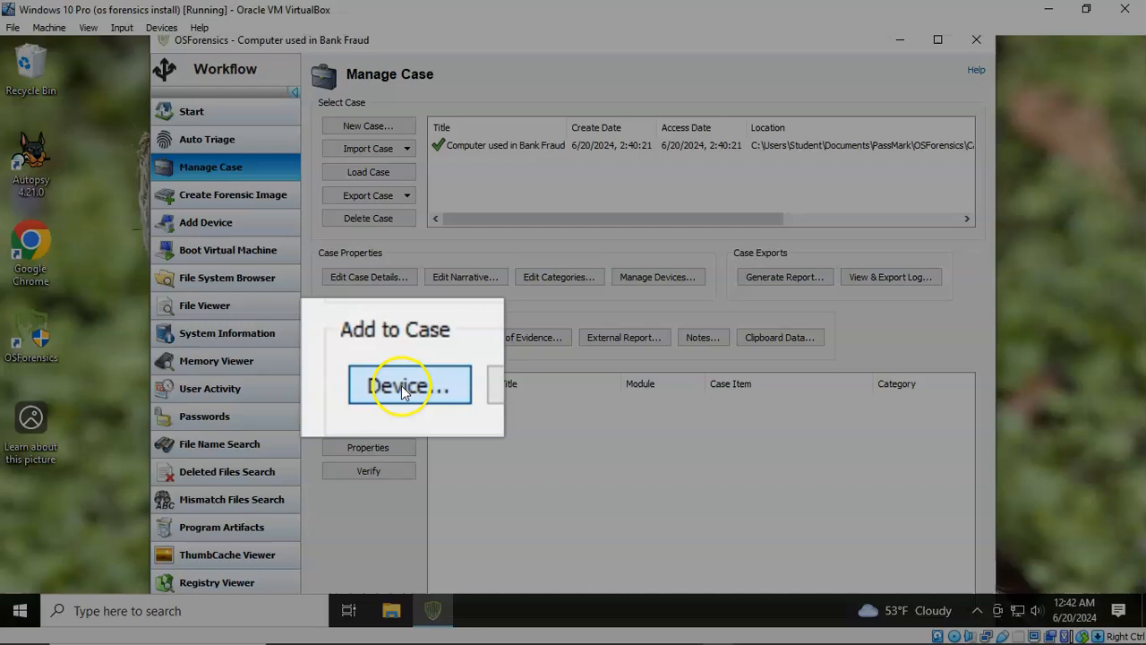
Step: Choose Device… under Add to Case to bring up the Evidence Source dialog
click(363, 338)
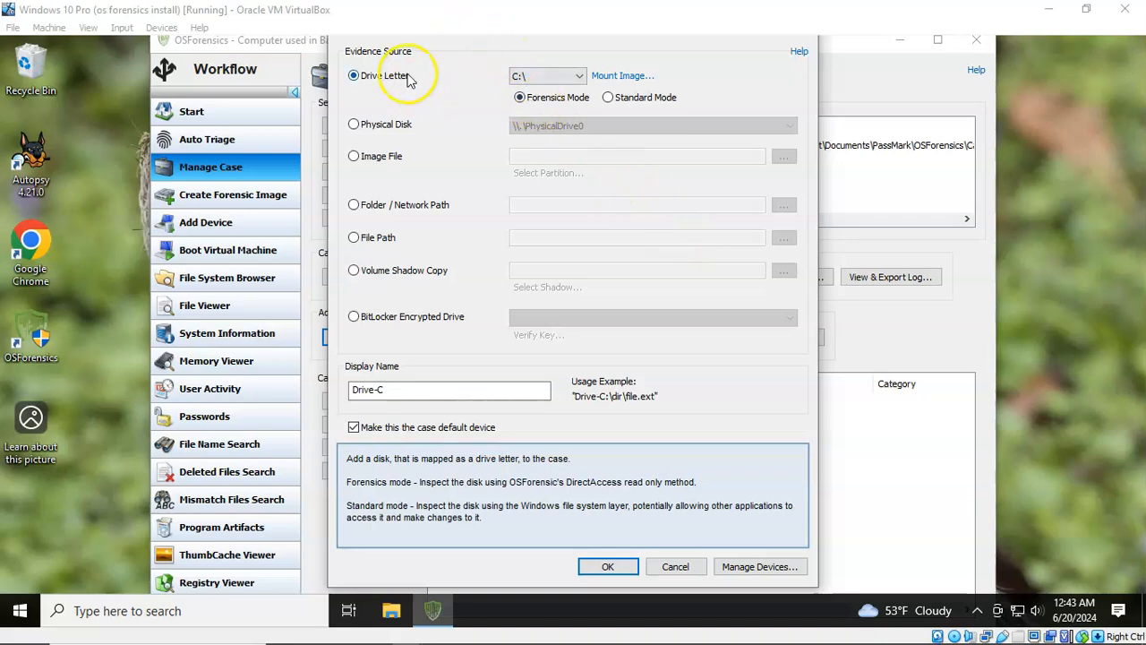
click(580, 79)
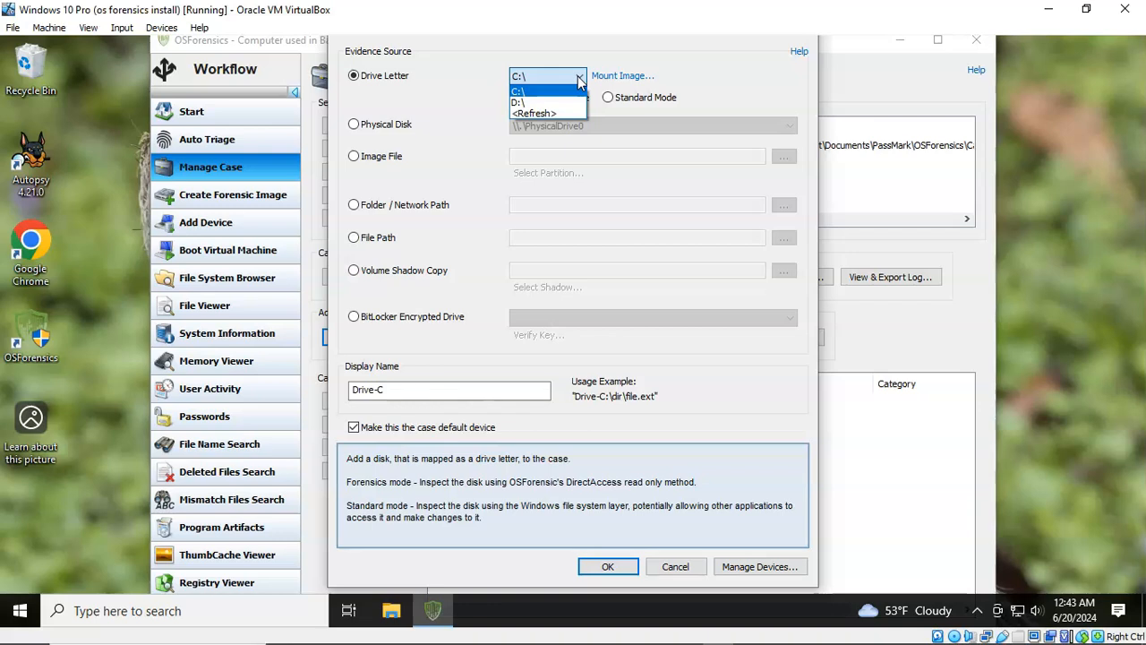
click(580, 78)
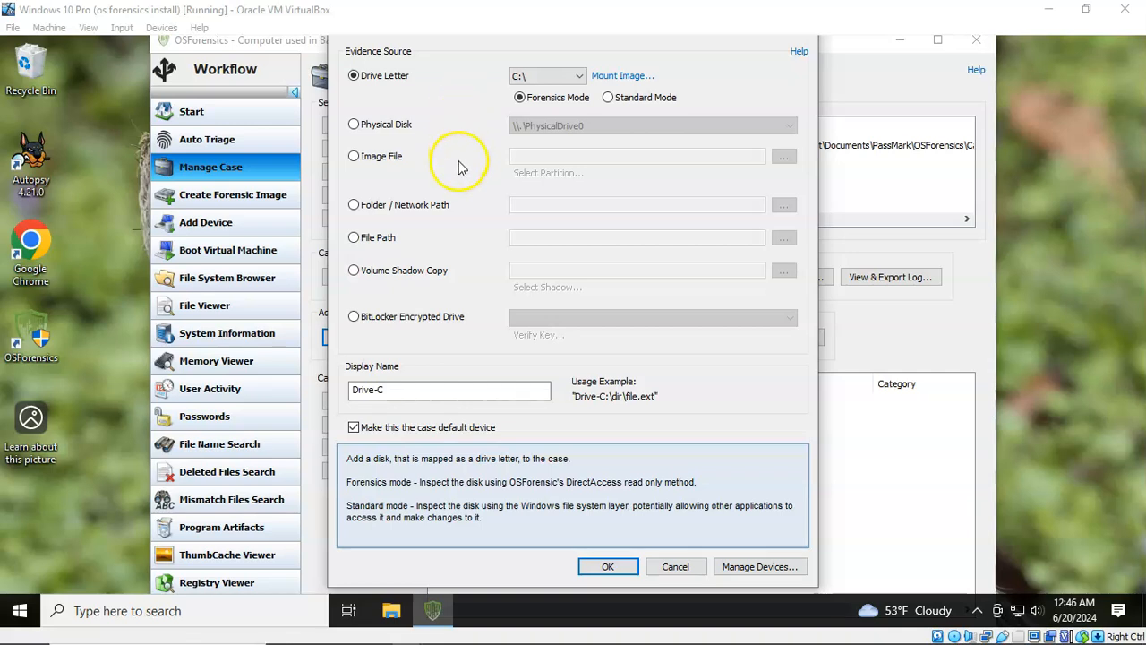
click(355, 158)
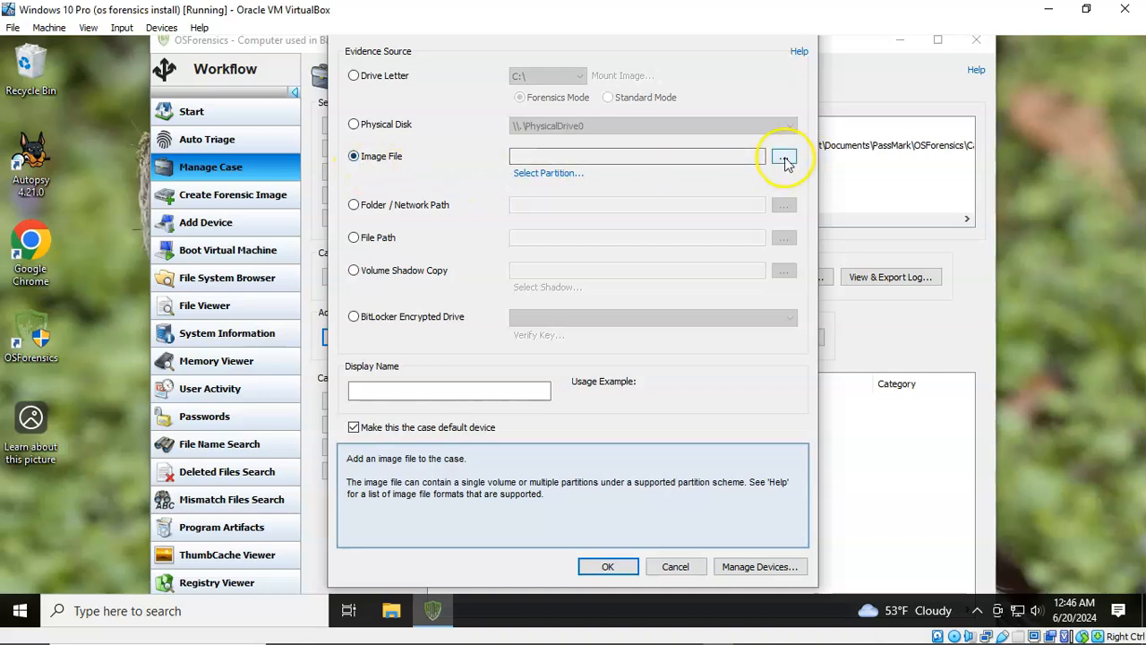
click(784, 160)
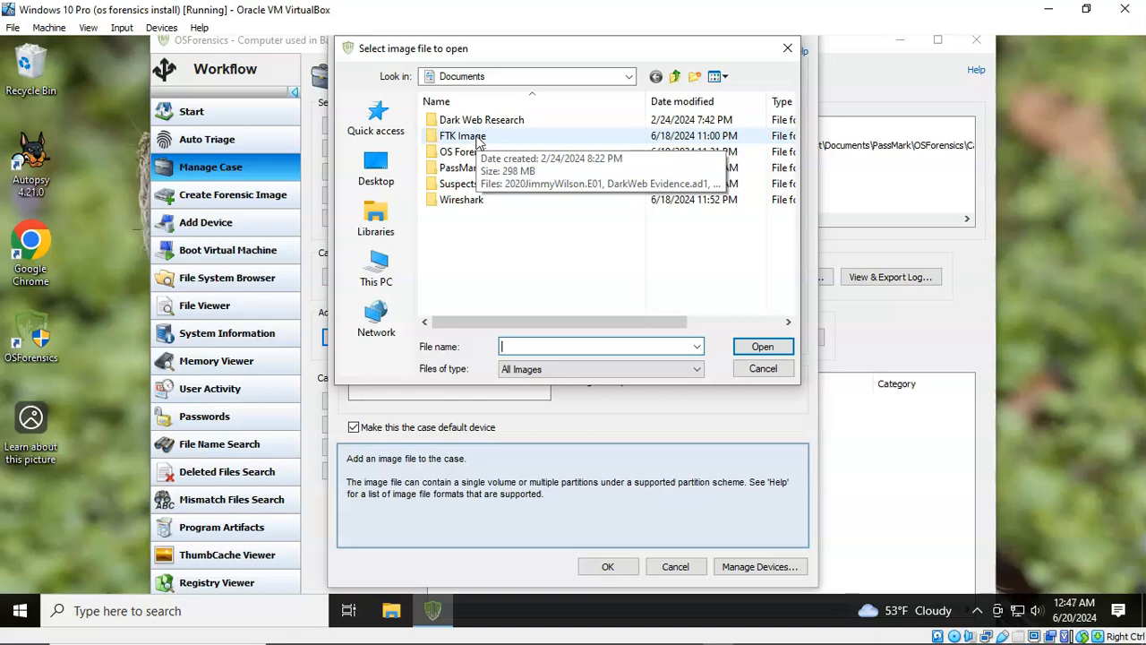
double_click(477, 139)
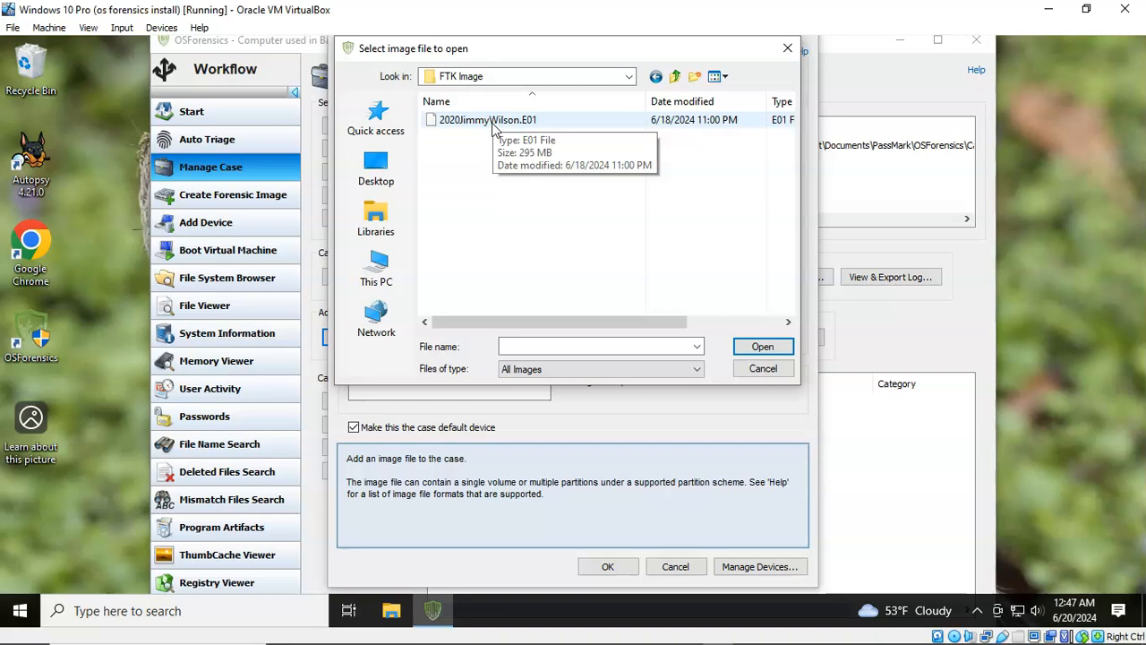
click(493, 126)
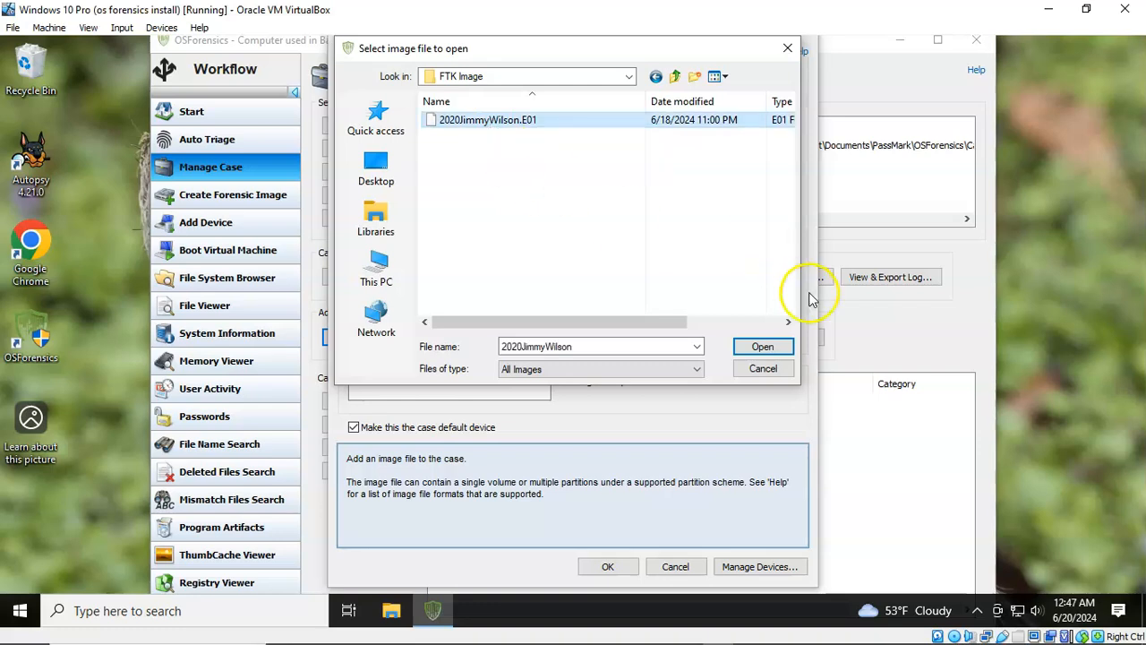
click(762, 347)
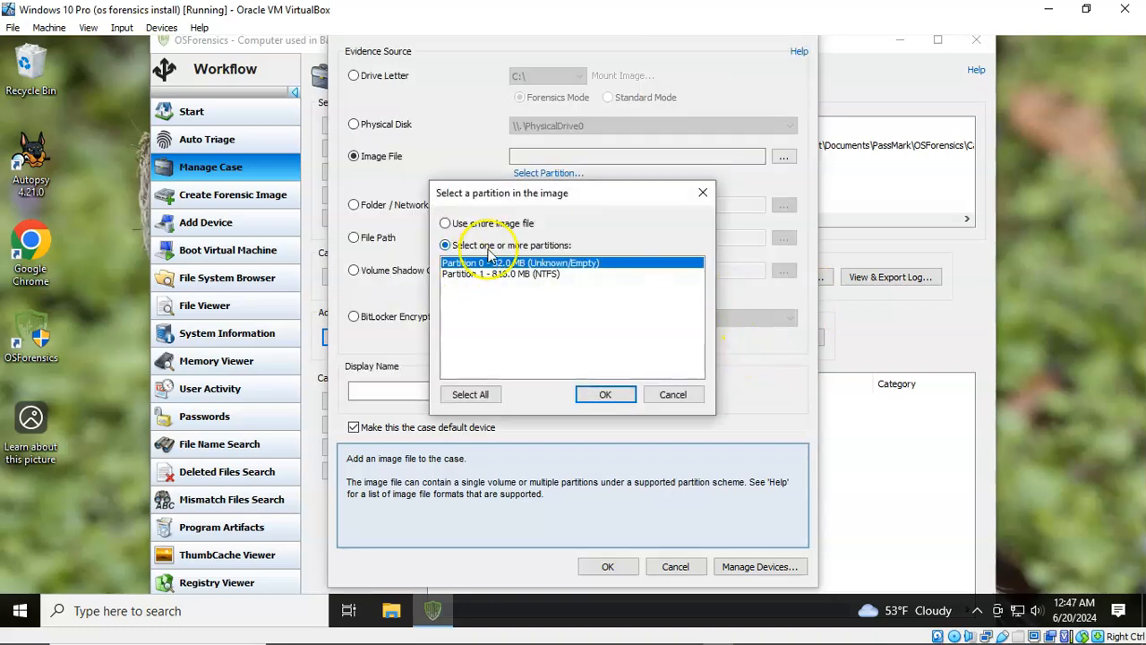
Step: Use the entire image file rather than NTFS Partition 1 and confirm
click(488, 275)
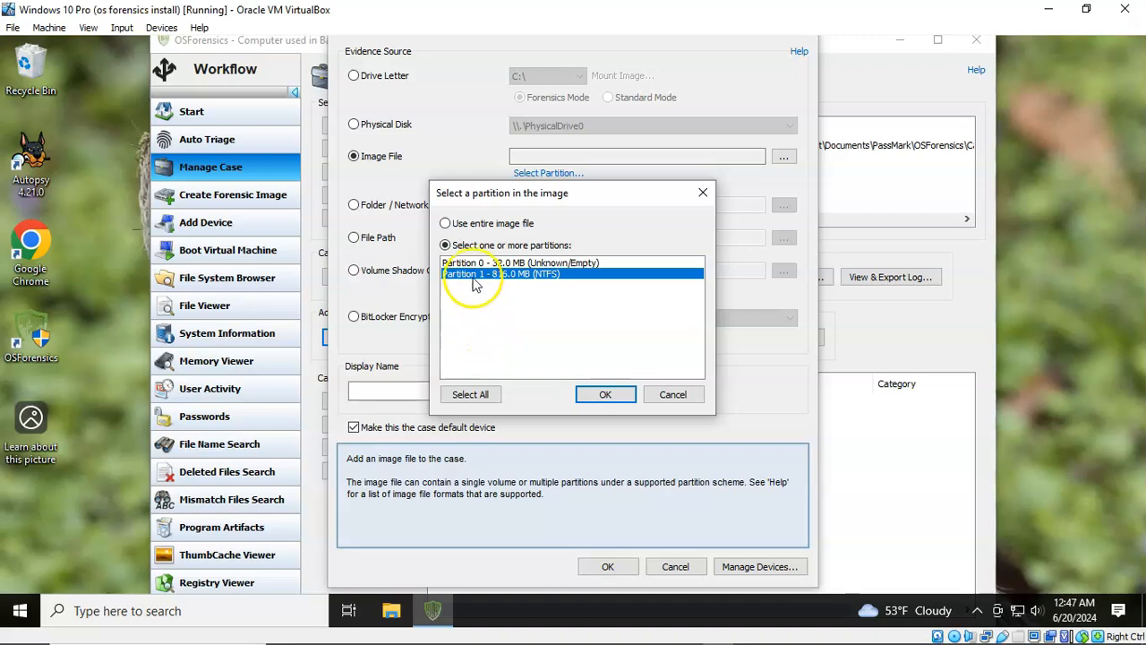
click(446, 224)
click(604, 394)
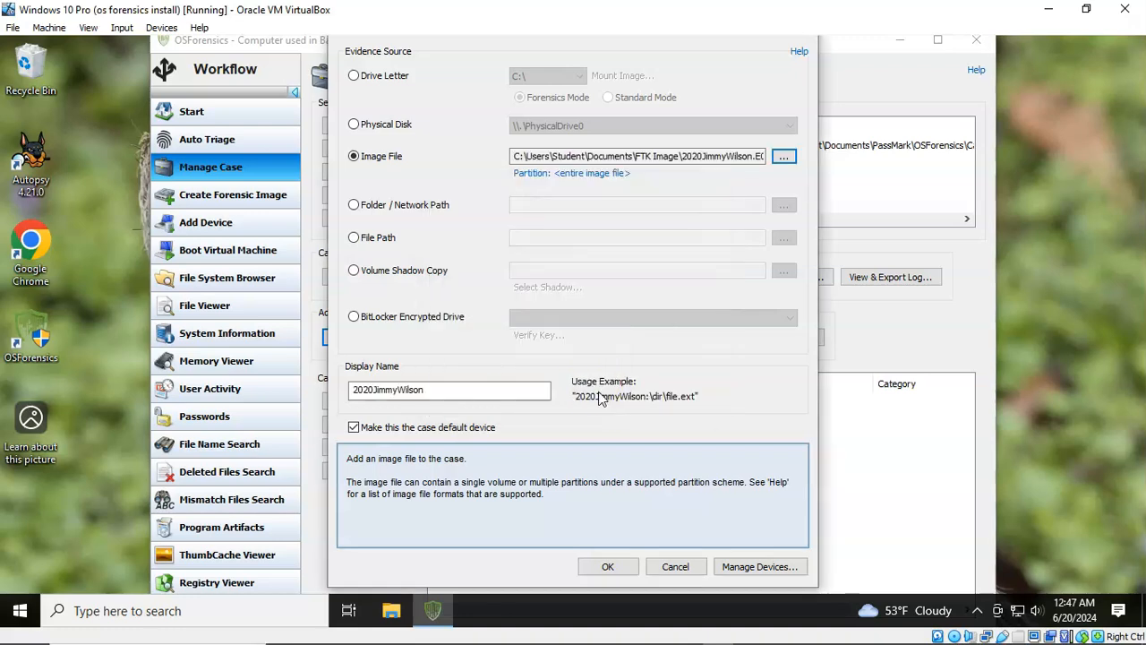
click(607, 566)
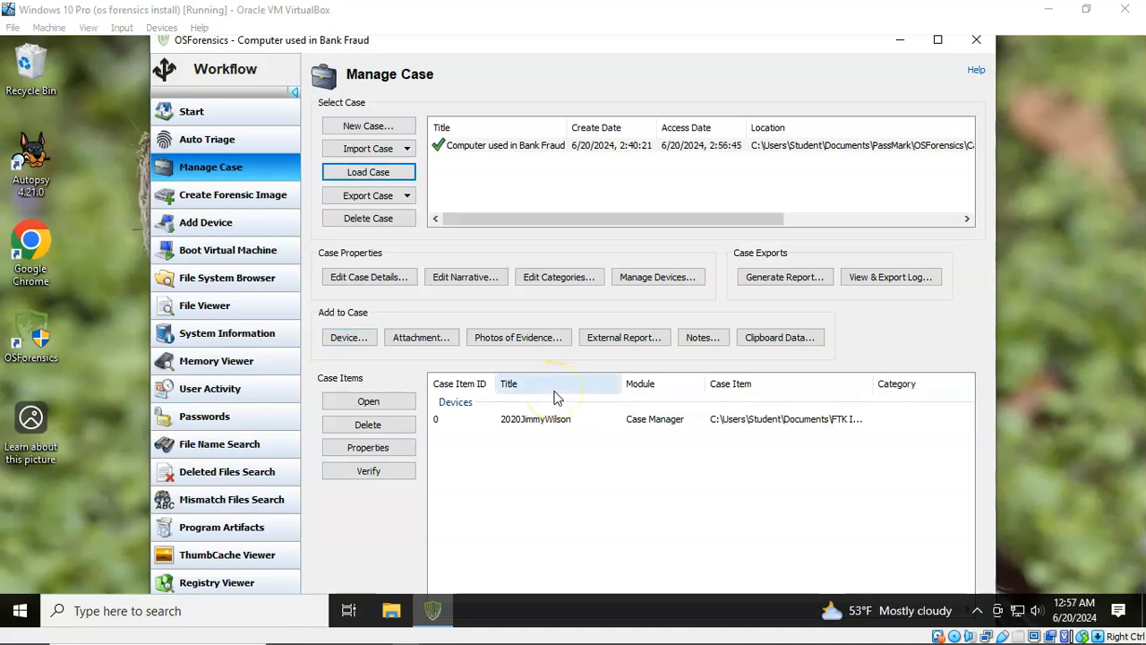
click(547, 493)
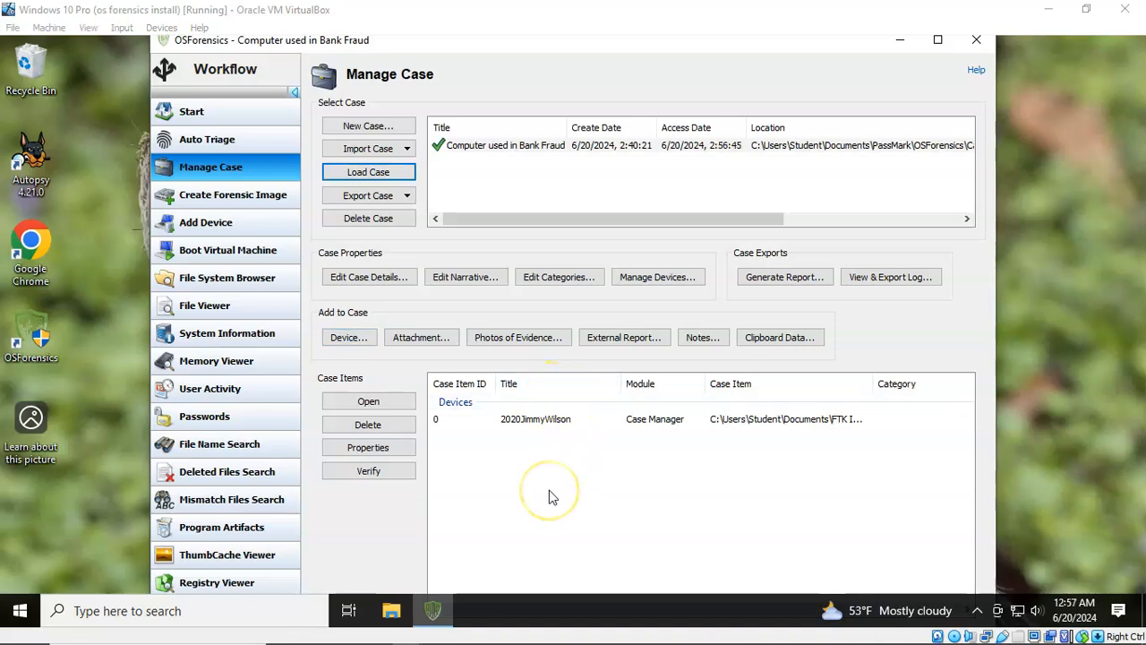
click(513, 149)
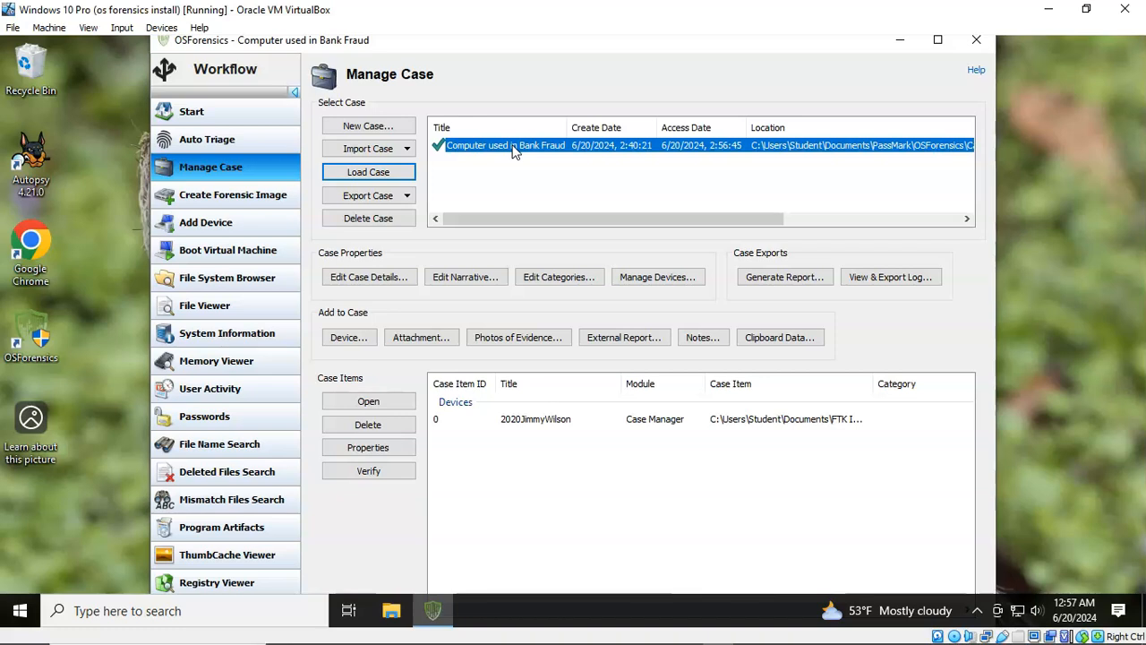
click(374, 176)
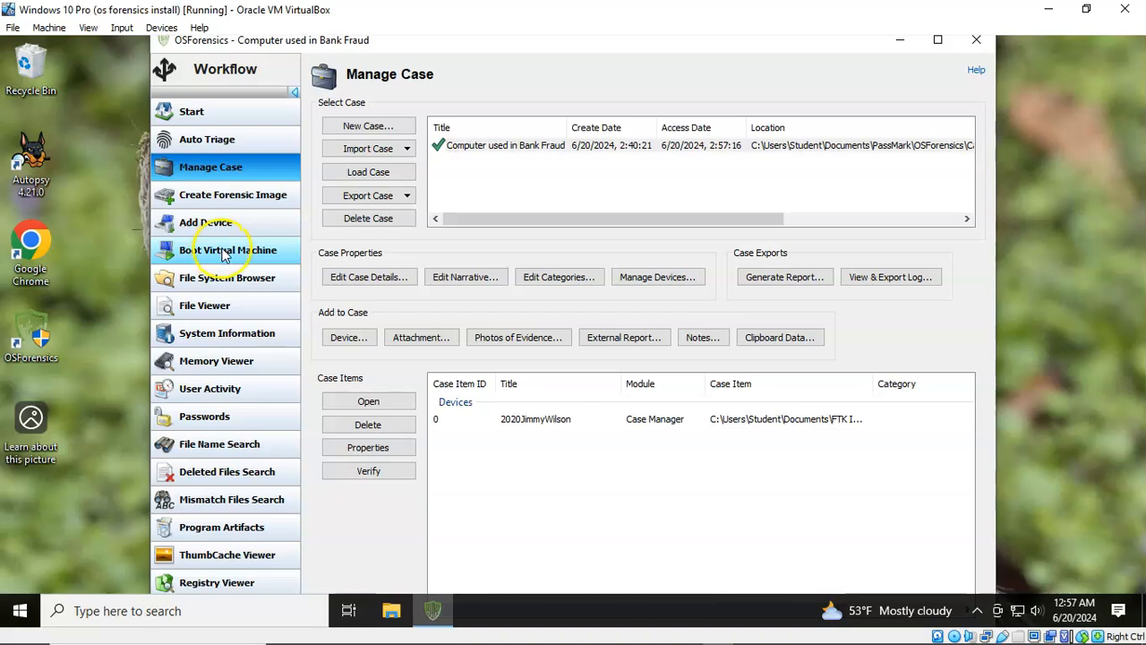
Step: Scan the Part1 partition for registry system information and review computer name IACIS-HDD-2014 and timezone
click(217, 336)
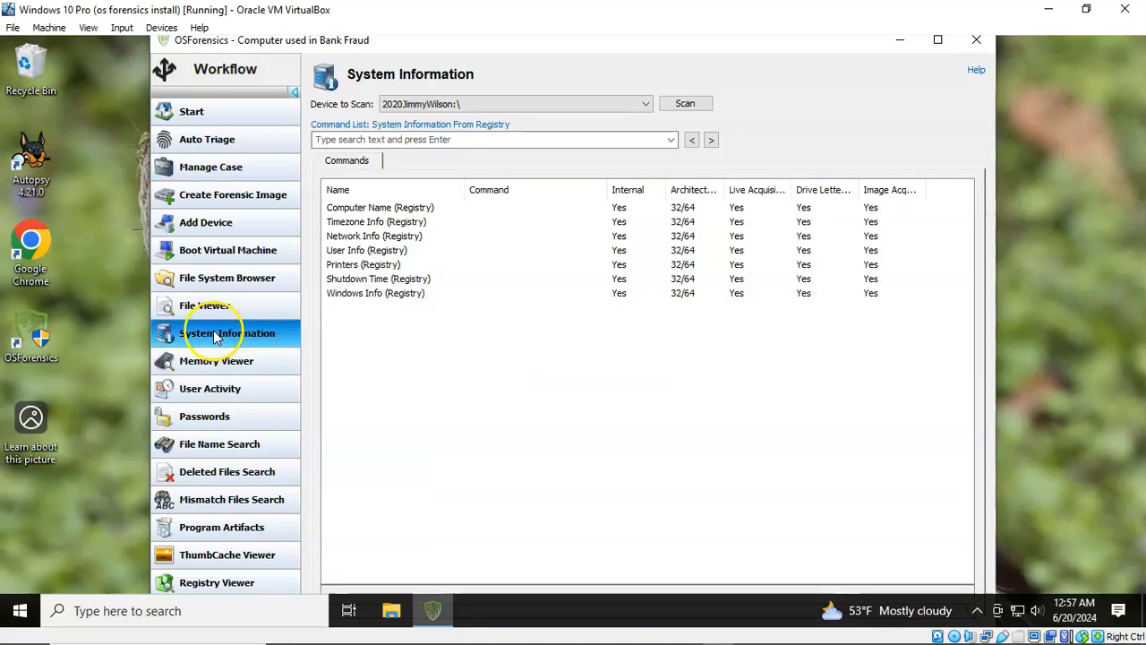
click(691, 106)
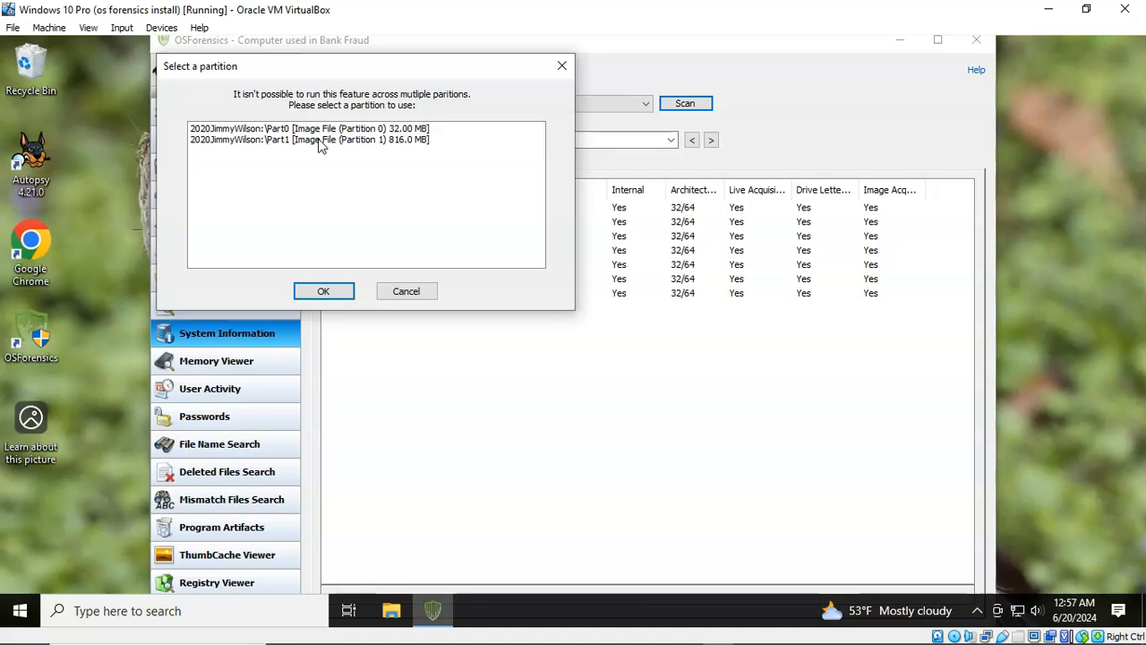
click(321, 142)
click(324, 291)
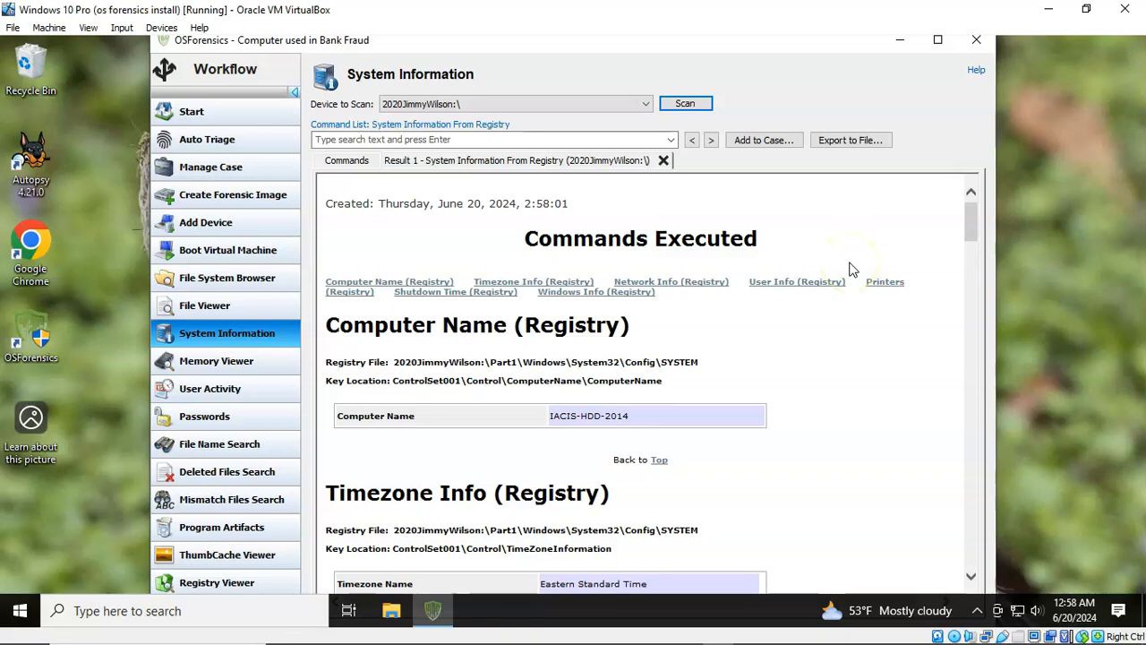
scroll(852, 270, down, 3)
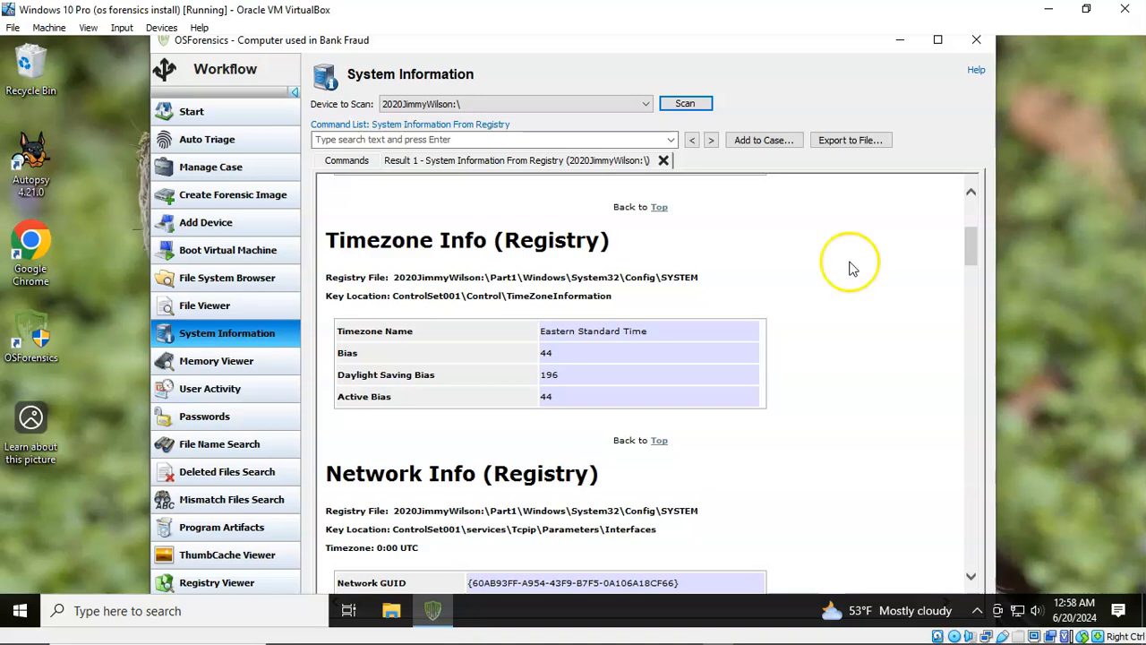
scroll(850, 264, down, 10)
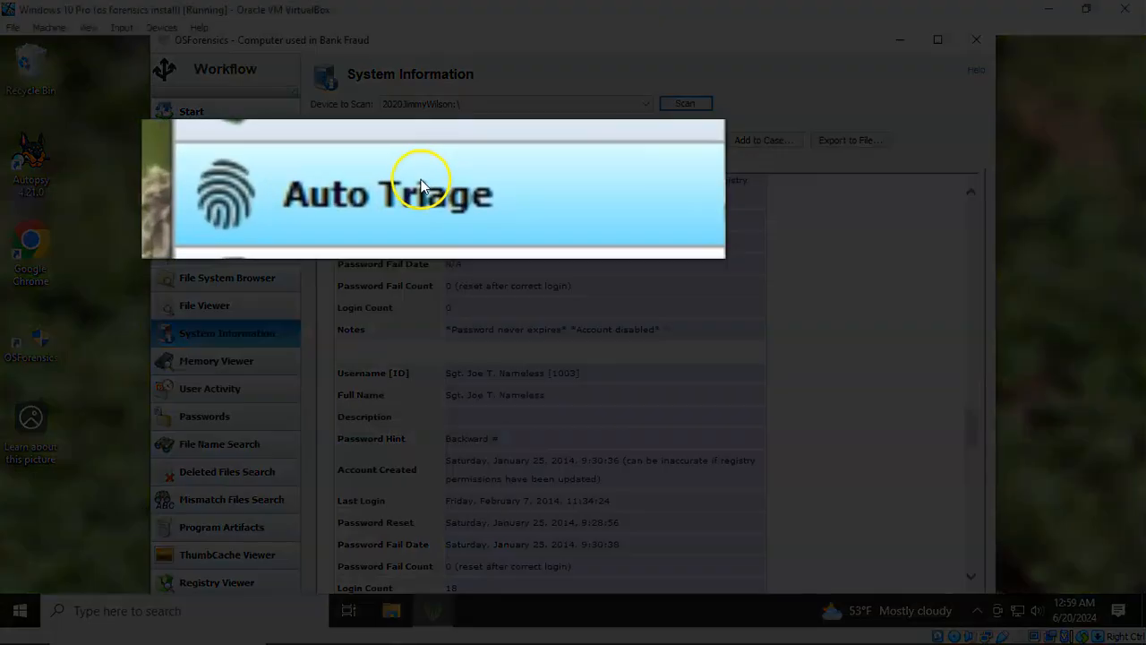
Step: Start an Auto Triage scan with the default scan options
click(421, 184)
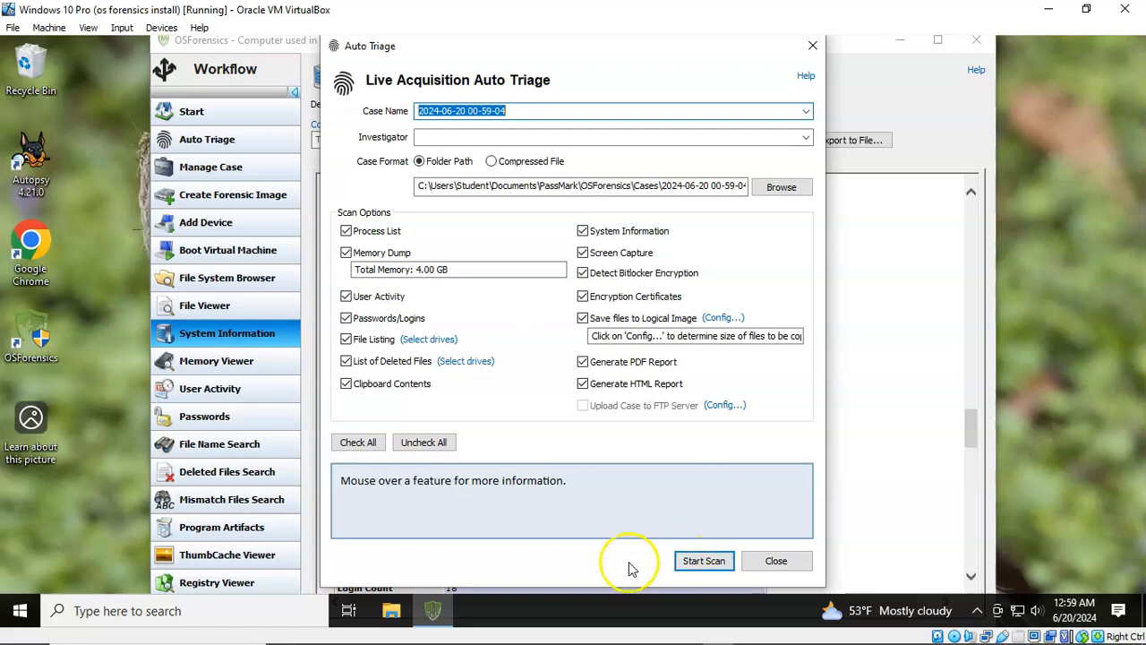
click(705, 562)
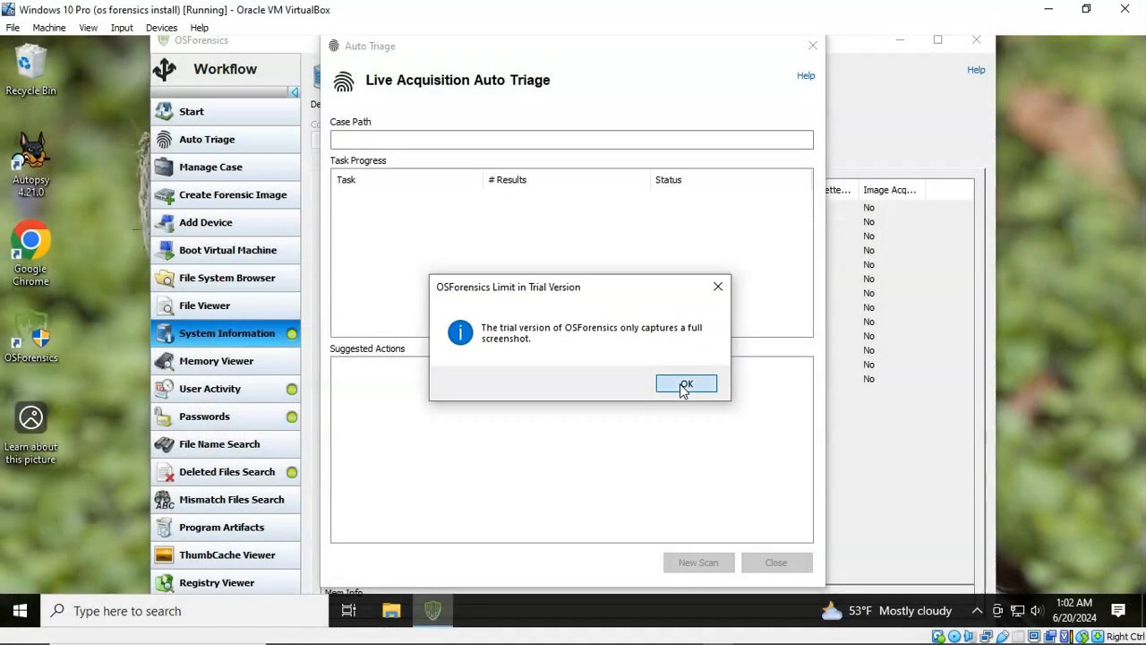
Step: Dismiss the trial notices about screenshot capture and the 10-item User Activity export limit
click(684, 386)
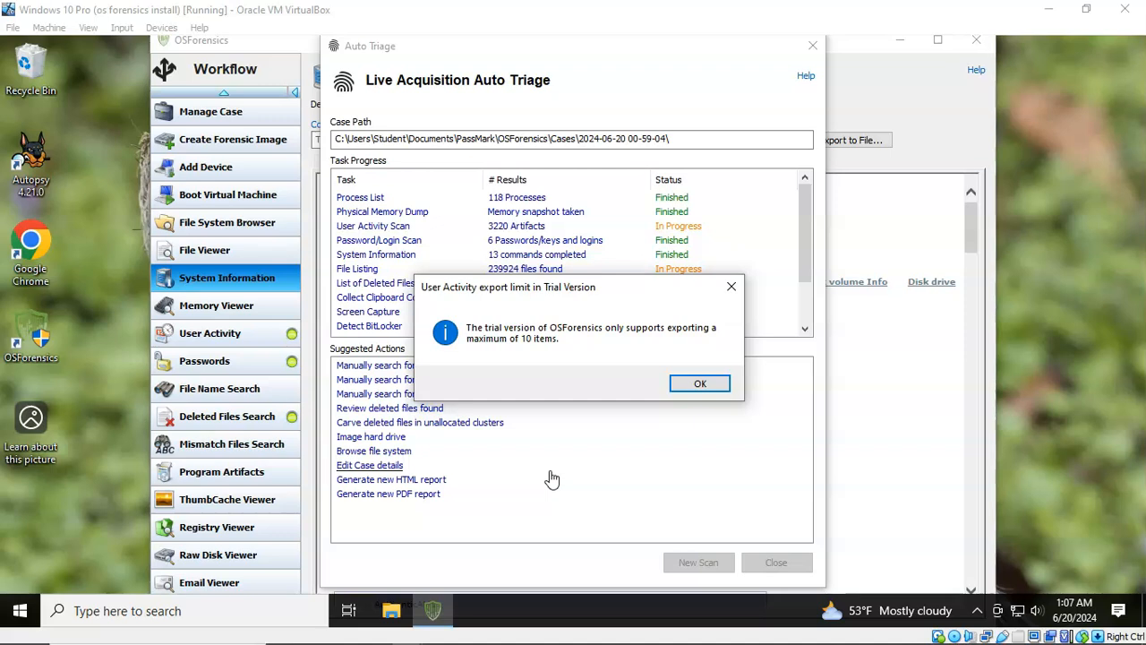
click(704, 390)
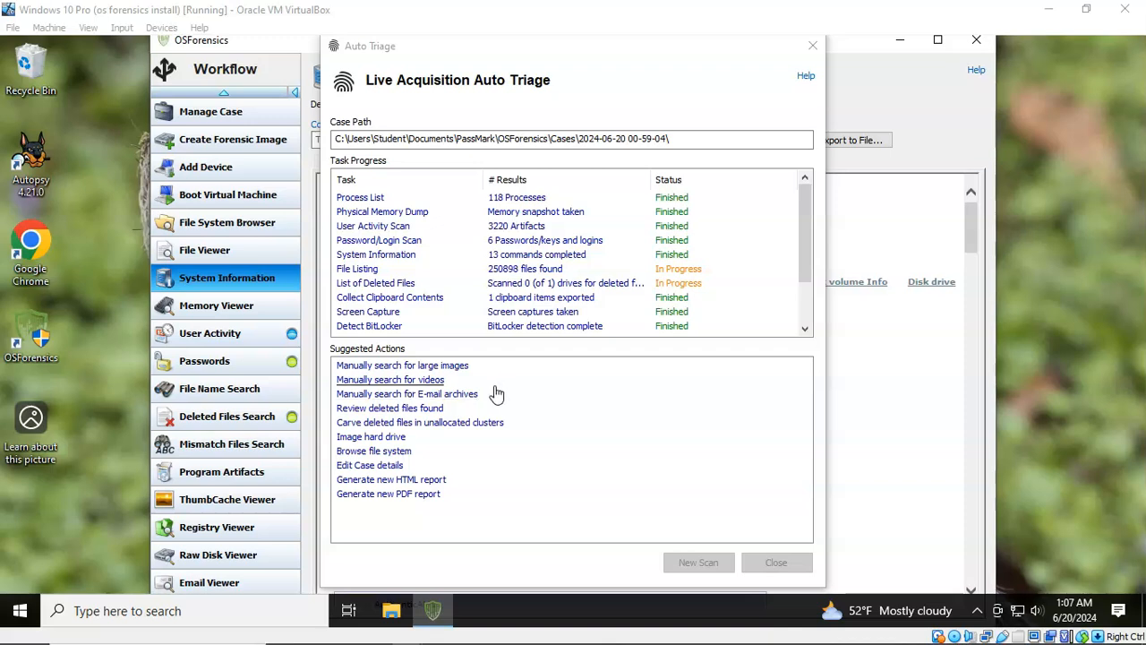
Step: Open User Activity and reposition the Auto Triage progress window while its tasks finish
click(211, 341)
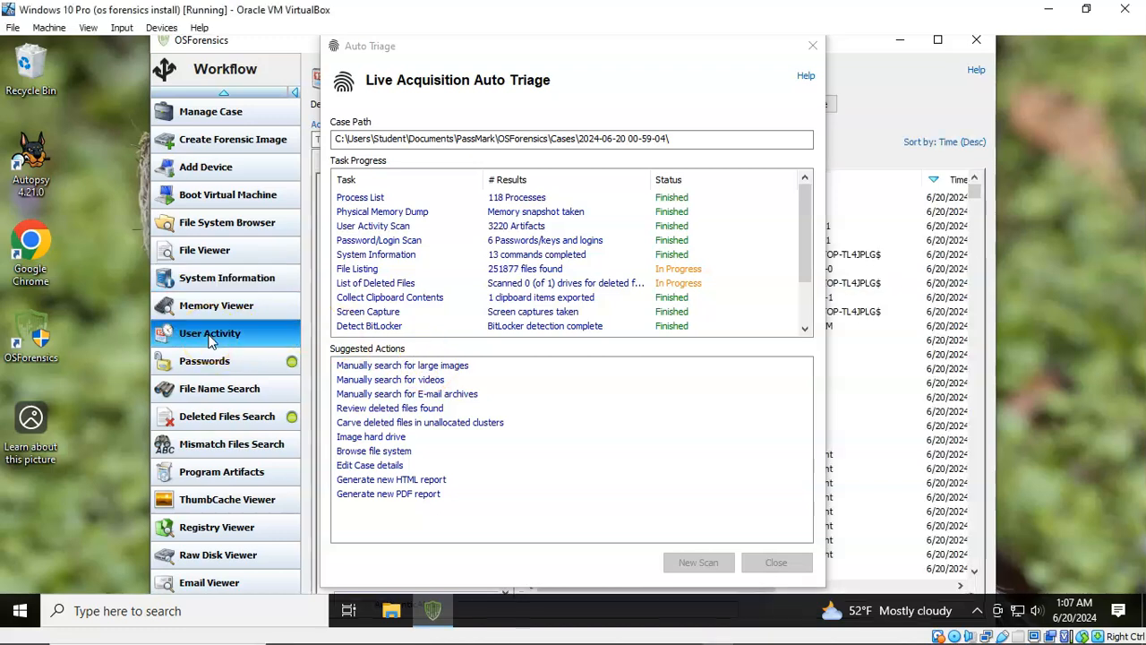
drag(729, 45, 761, 429)
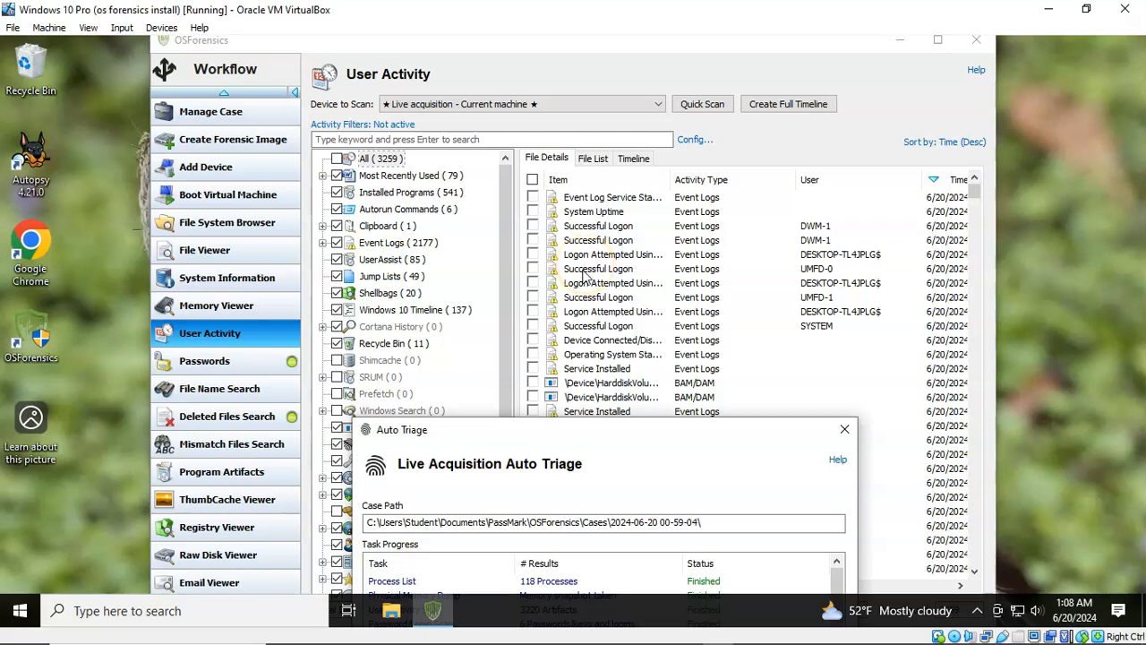
drag(591, 430, 528, 45)
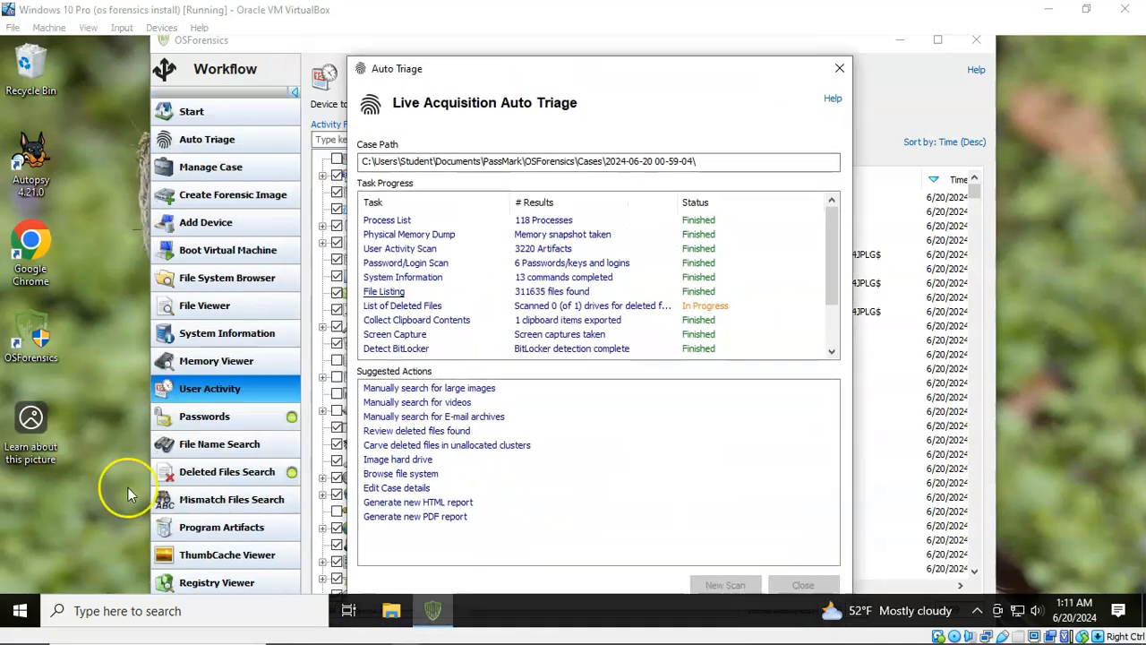